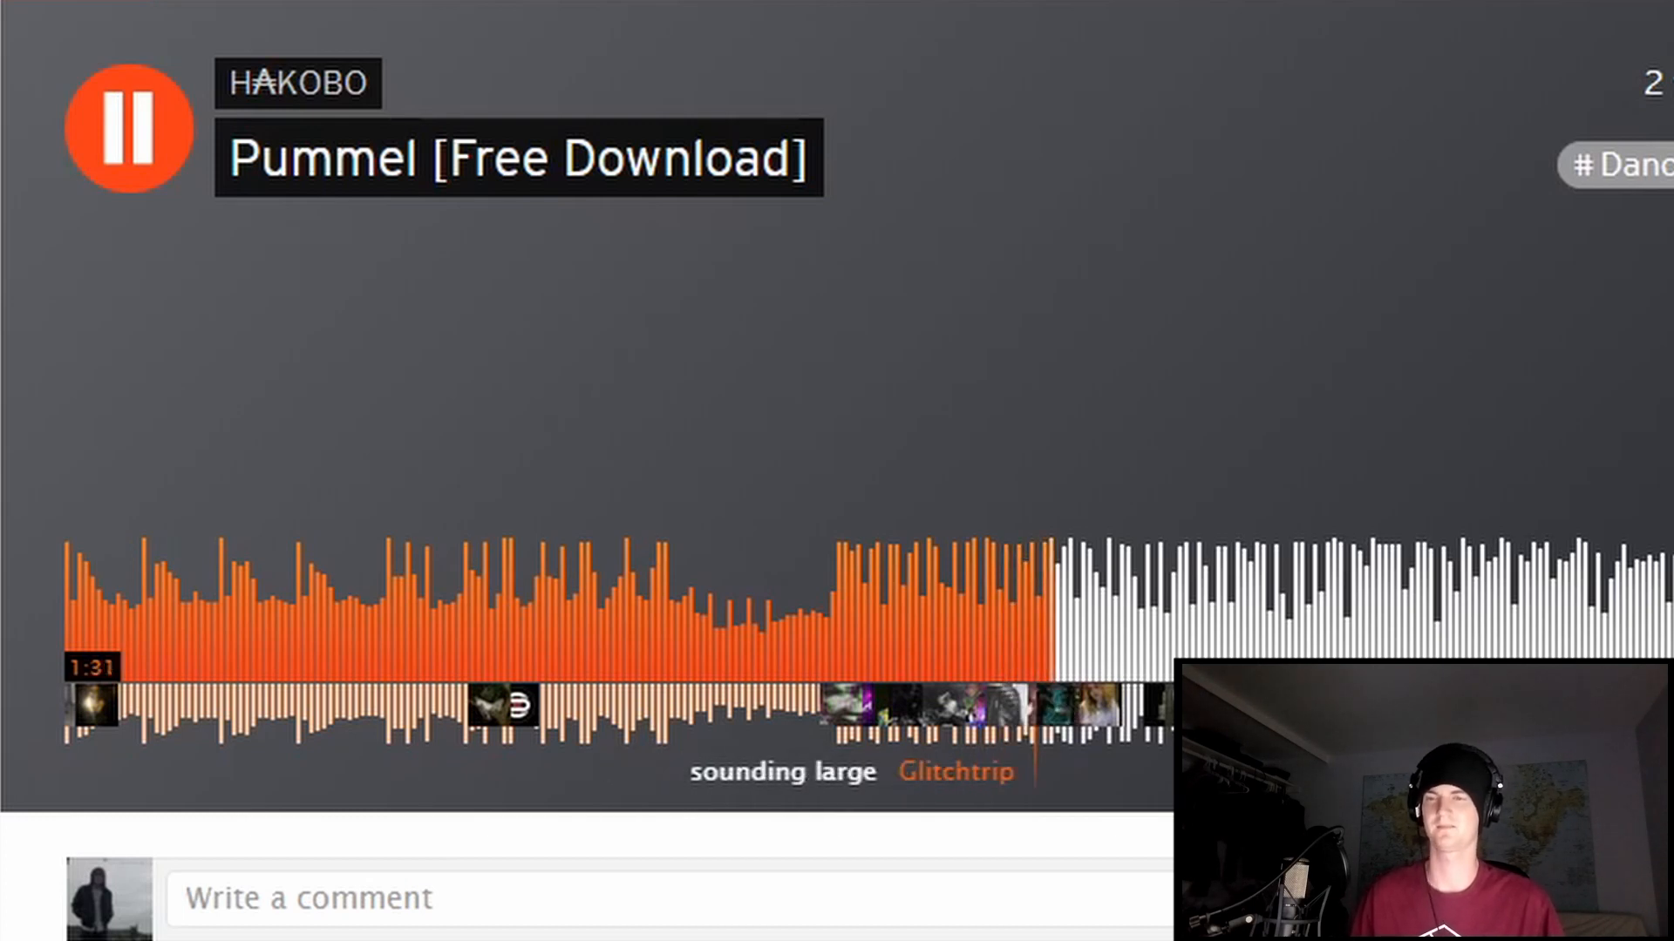
{"action": "key", "text": "space"}
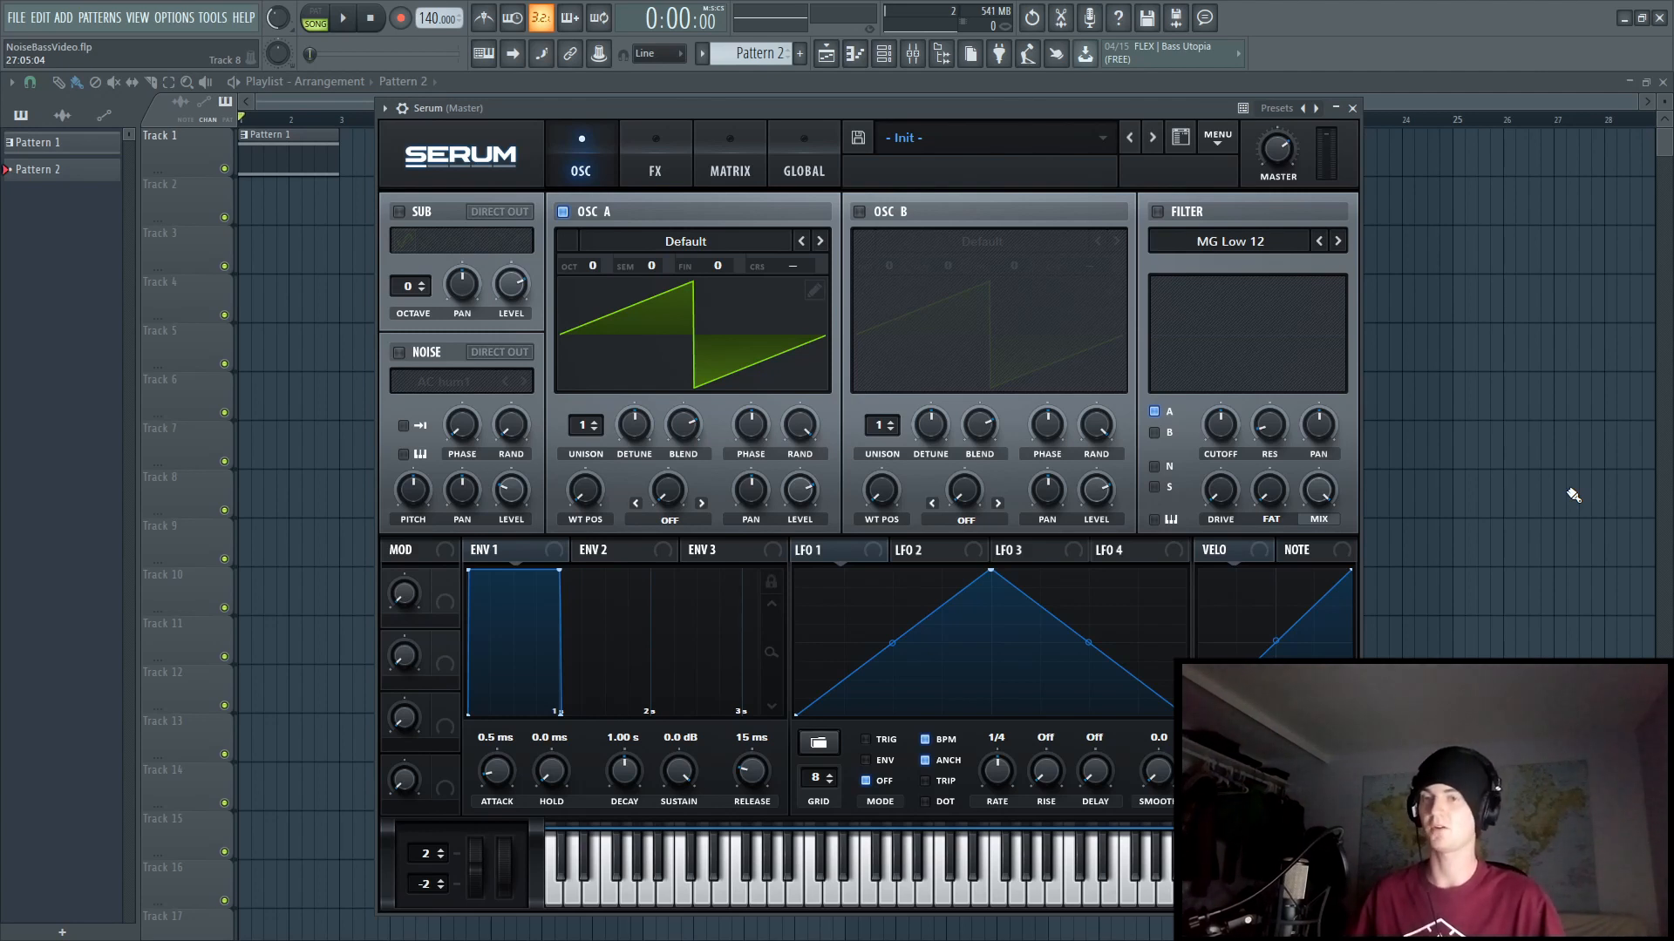
Load the Analog wavetable Basic Shapes into oscillator A of the Serum patch
{"action": "left_click", "coordinate": [684, 251]}
{"action": "mouse_move", "coordinate": [658, 263]}
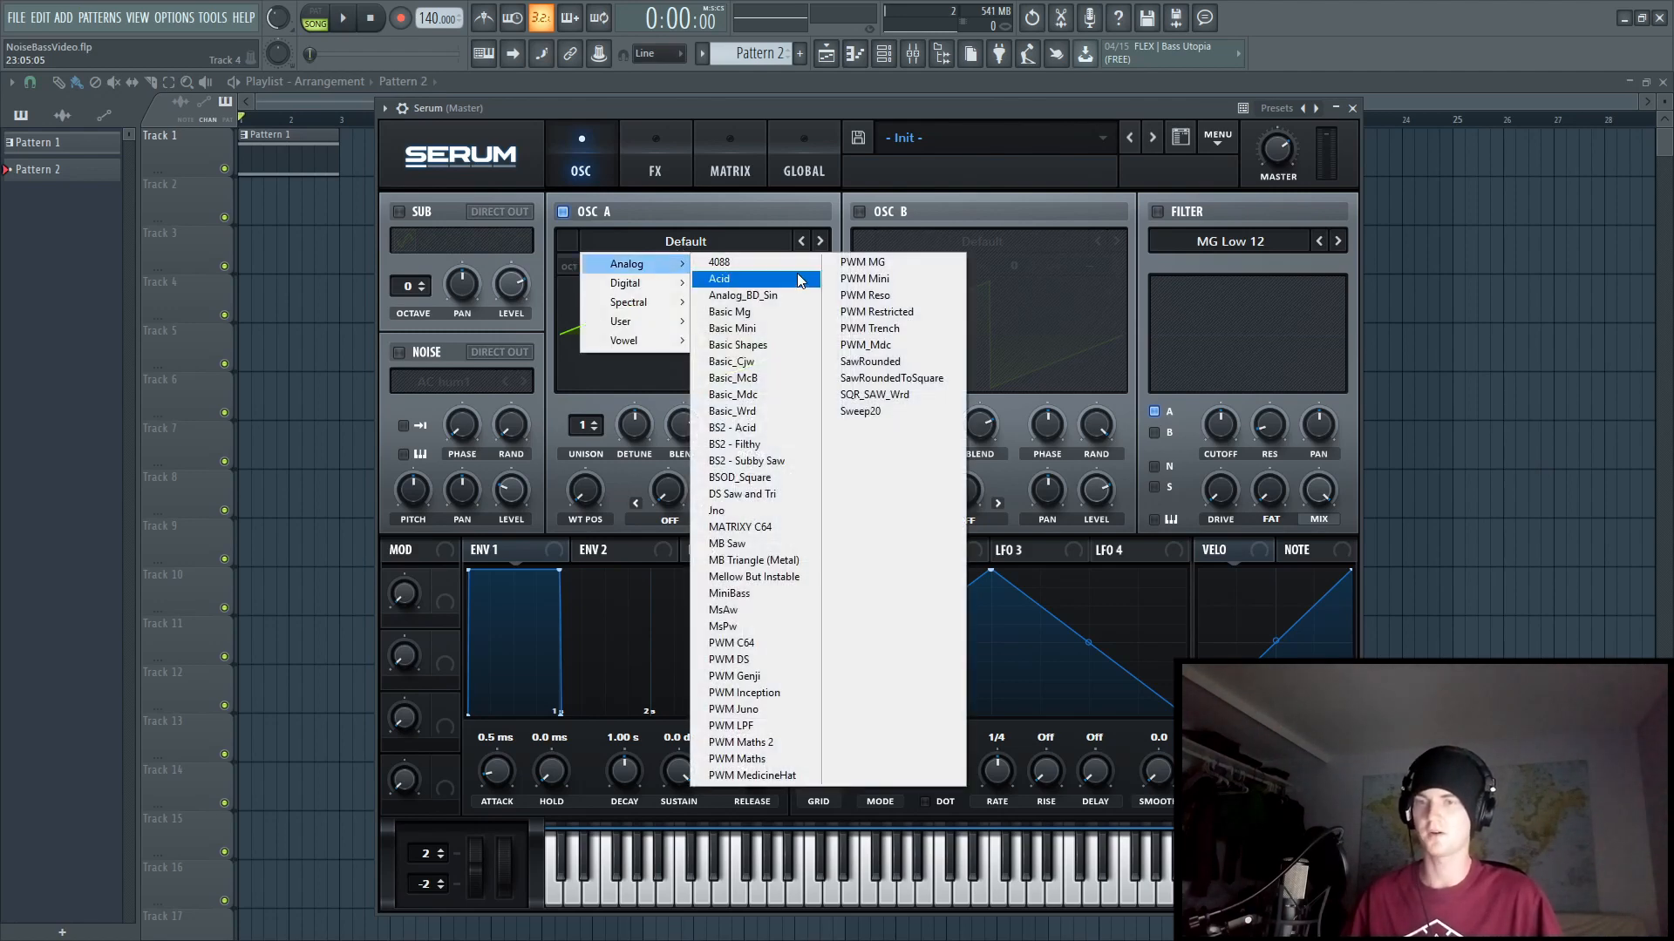
{"action": "left_click", "coordinate": [771, 346]}
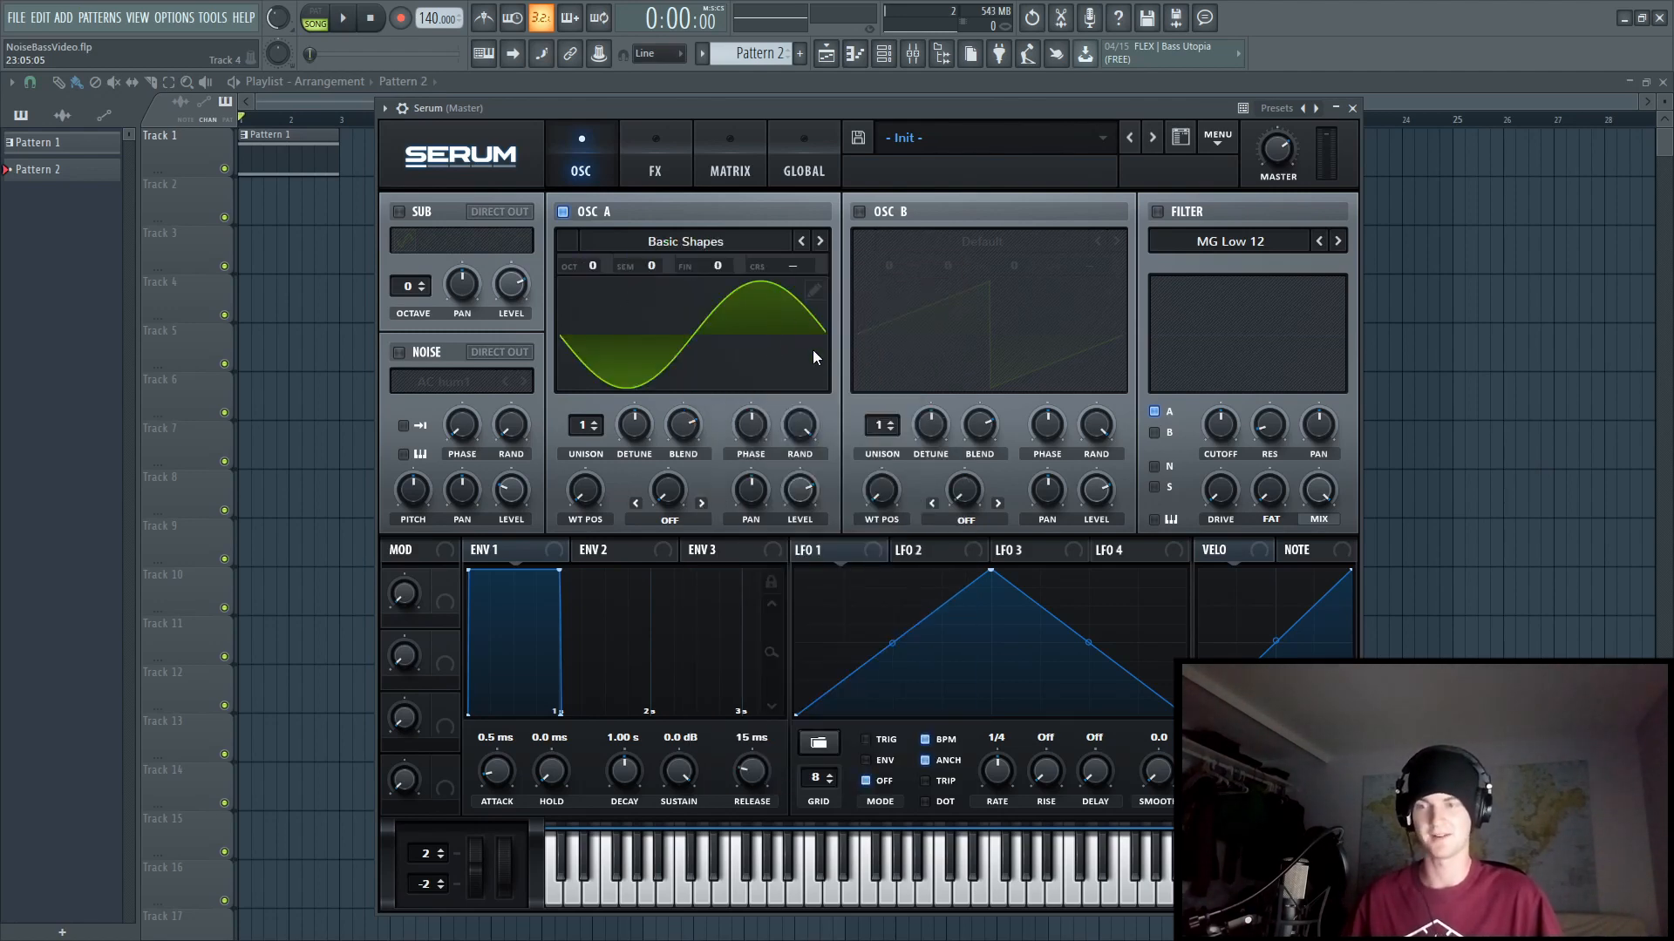
Turn on the AC hum1 noise oscillator, raise its pitch slightly and set its level to 50%
{"action": "left_click", "coordinate": [398, 353]}
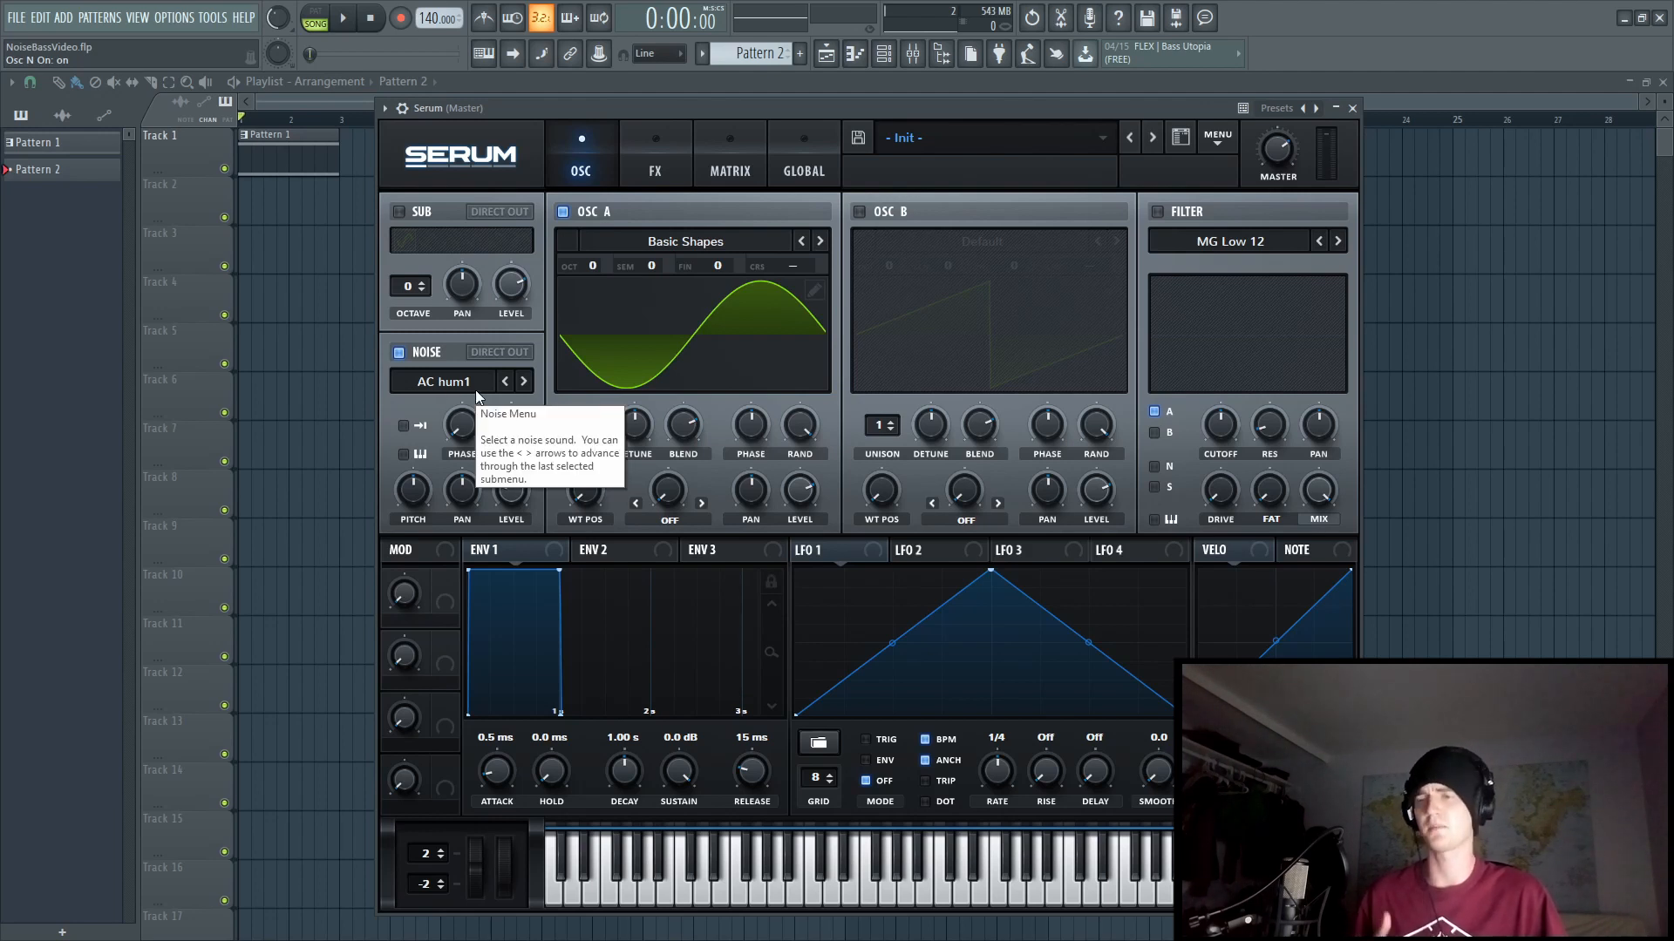
{"action": "left_click_drag", "start_coordinate": [413, 502], "coordinate": [412, 496]}
{"action": "left_click_drag", "start_coordinate": [513, 492], "coordinate": [526, 452]}
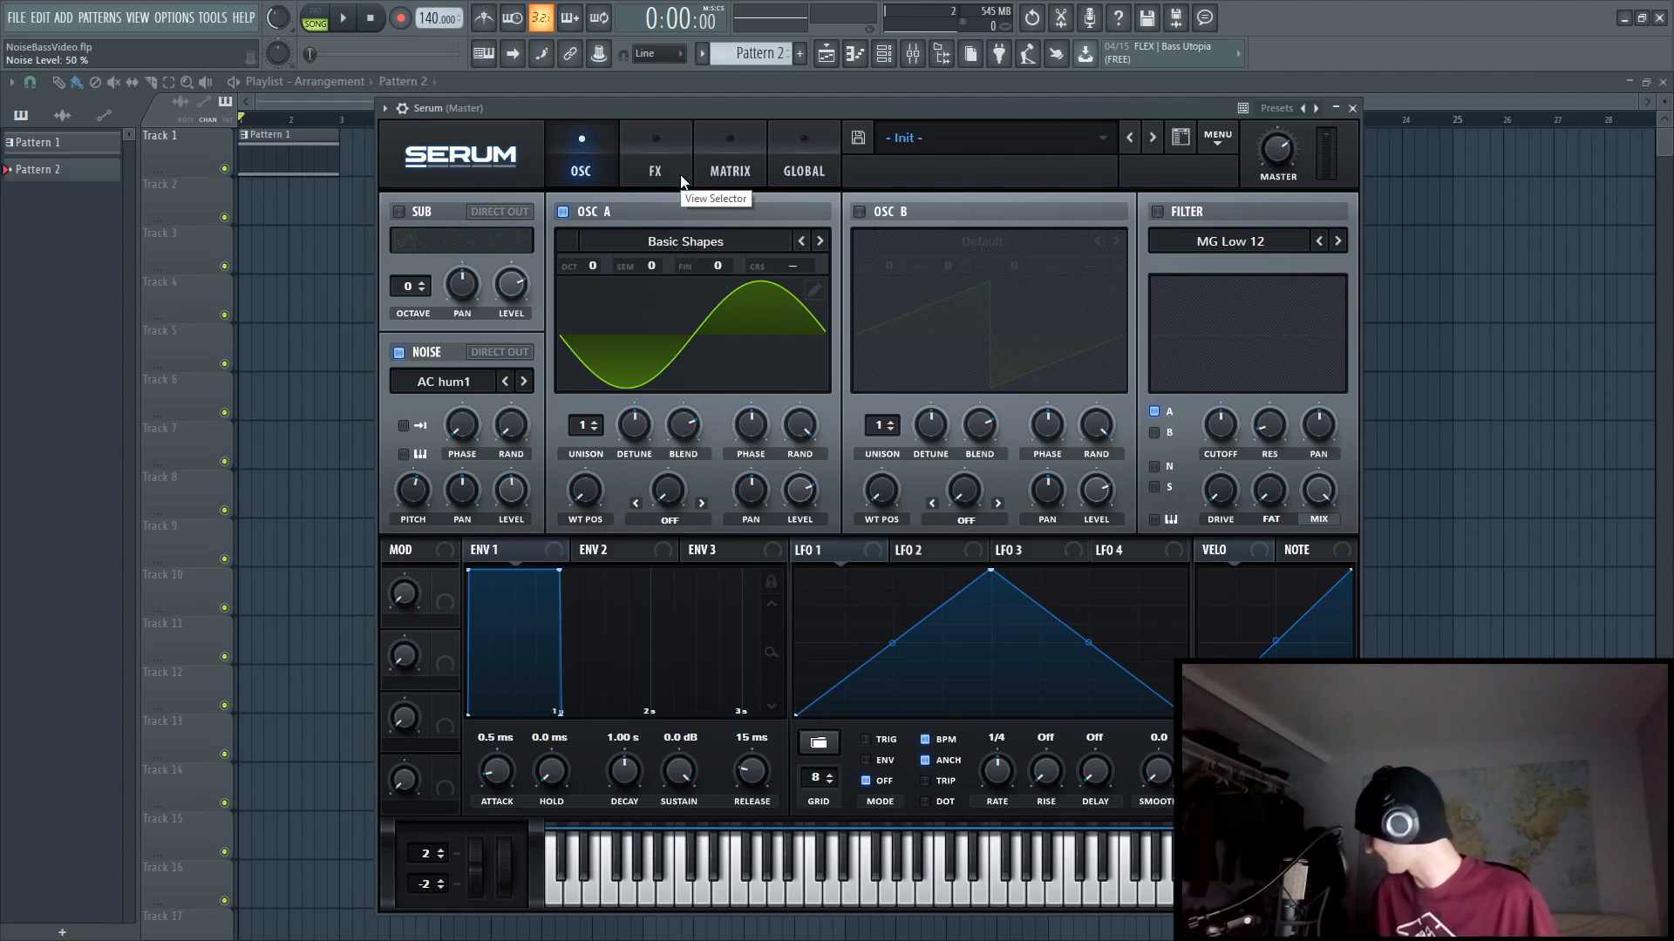
Enable the Distortion effect in Asym mode and raise its drive to about halfway
{"action": "left_click", "coordinate": [658, 160]}
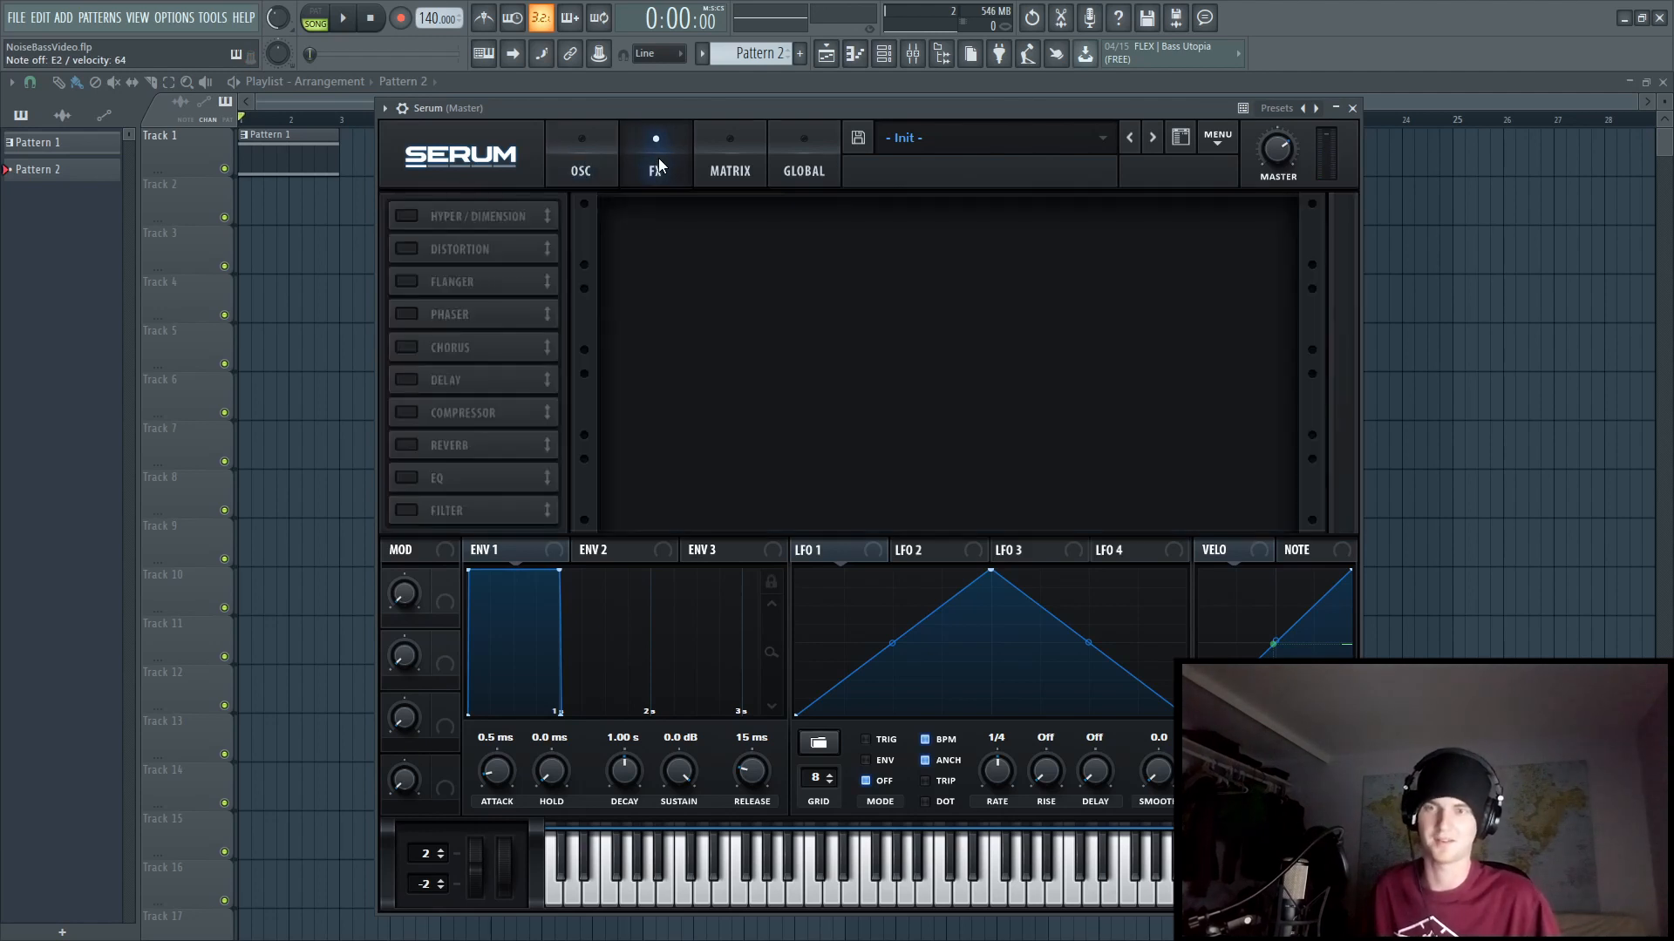
{"action": "left_click", "coordinate": [411, 249]}
{"action": "left_click", "coordinate": [762, 236]}
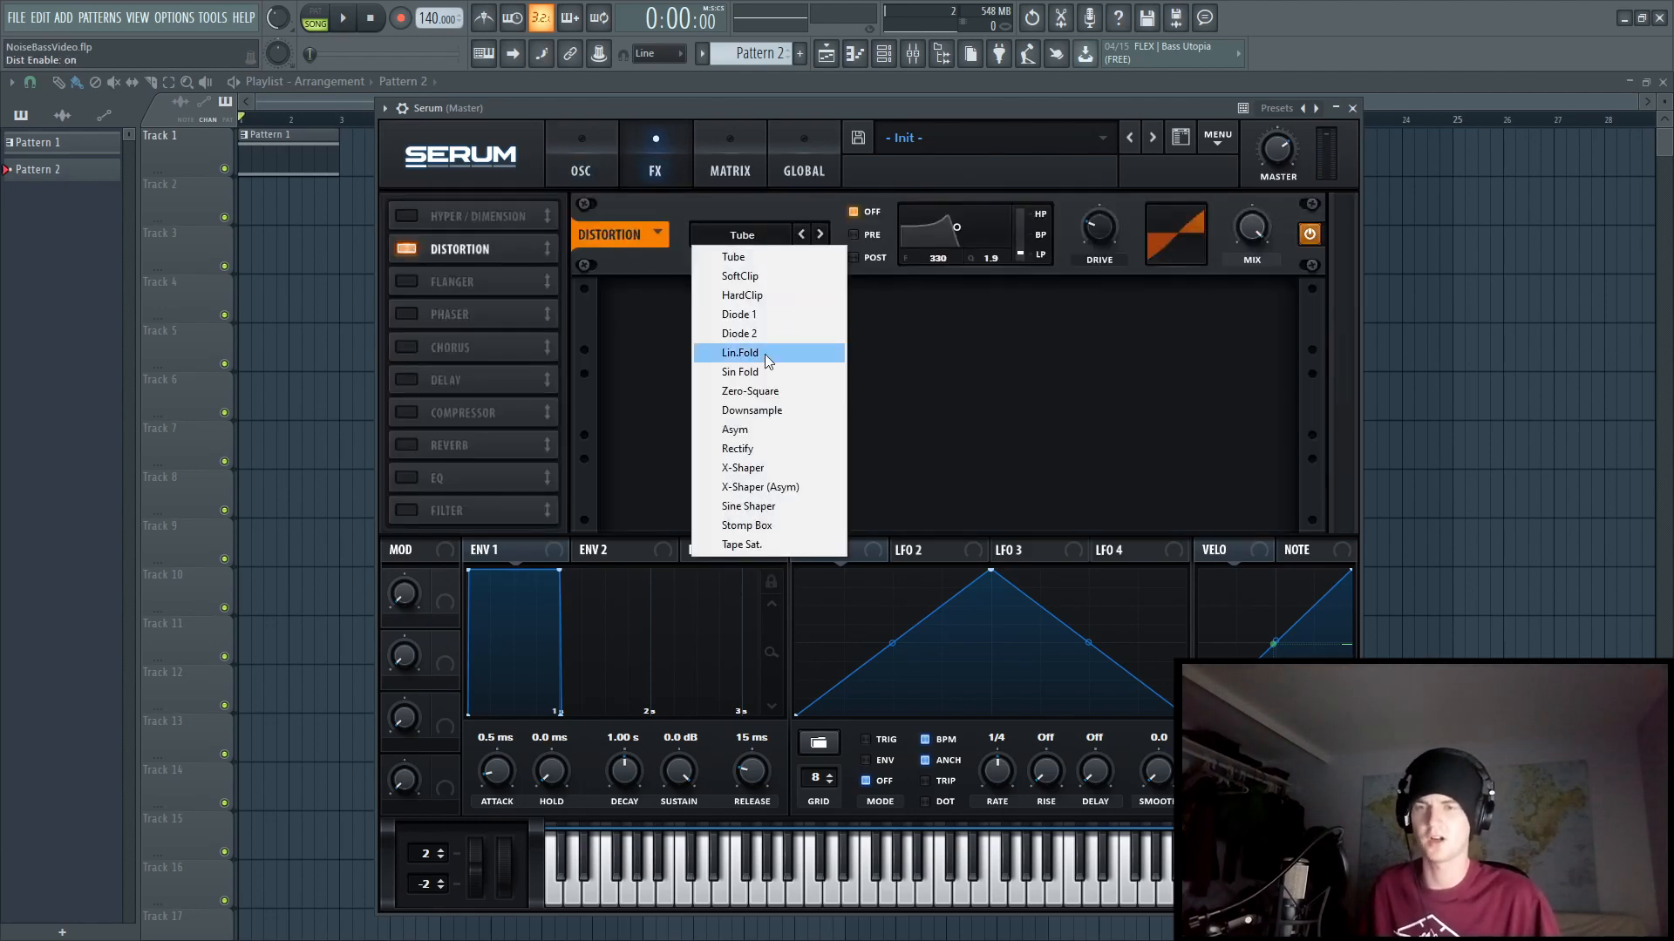
{"action": "left_click", "coordinate": [760, 432]}
{"action": "left_click_drag", "start_coordinate": [1100, 228], "coordinate": [1103, 200]}
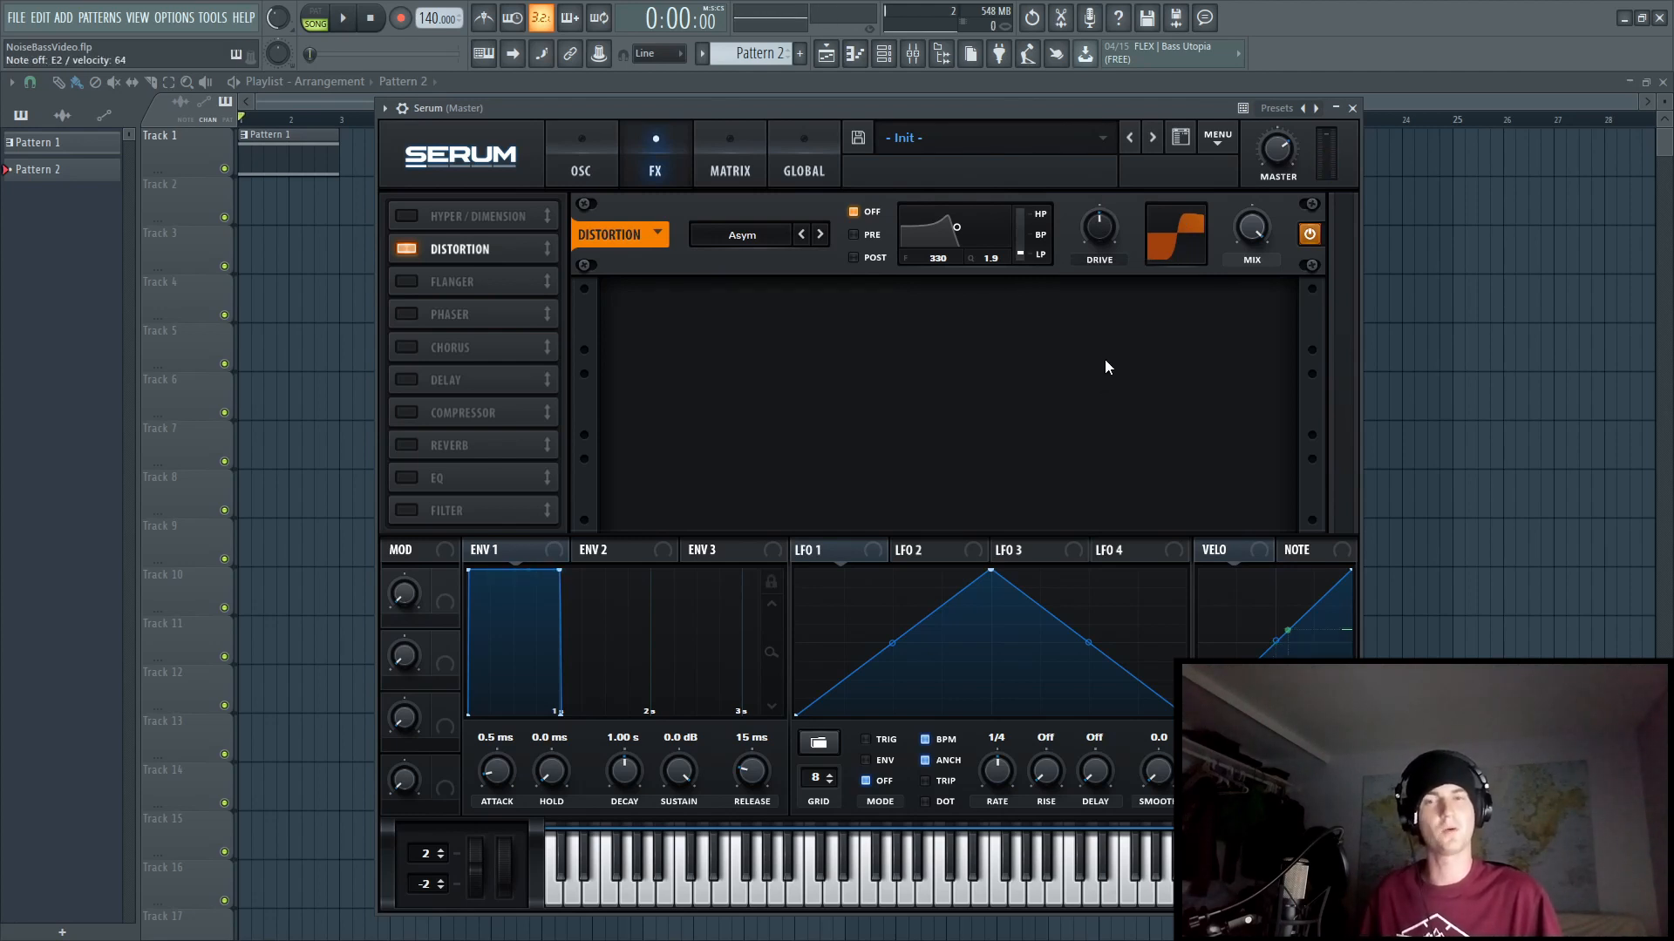
Turn on the MG Low 12 filter with the noise oscillator also routed through it, and set the cutoff to 9620 Hz
{"action": "left_click", "coordinate": [579, 168]}
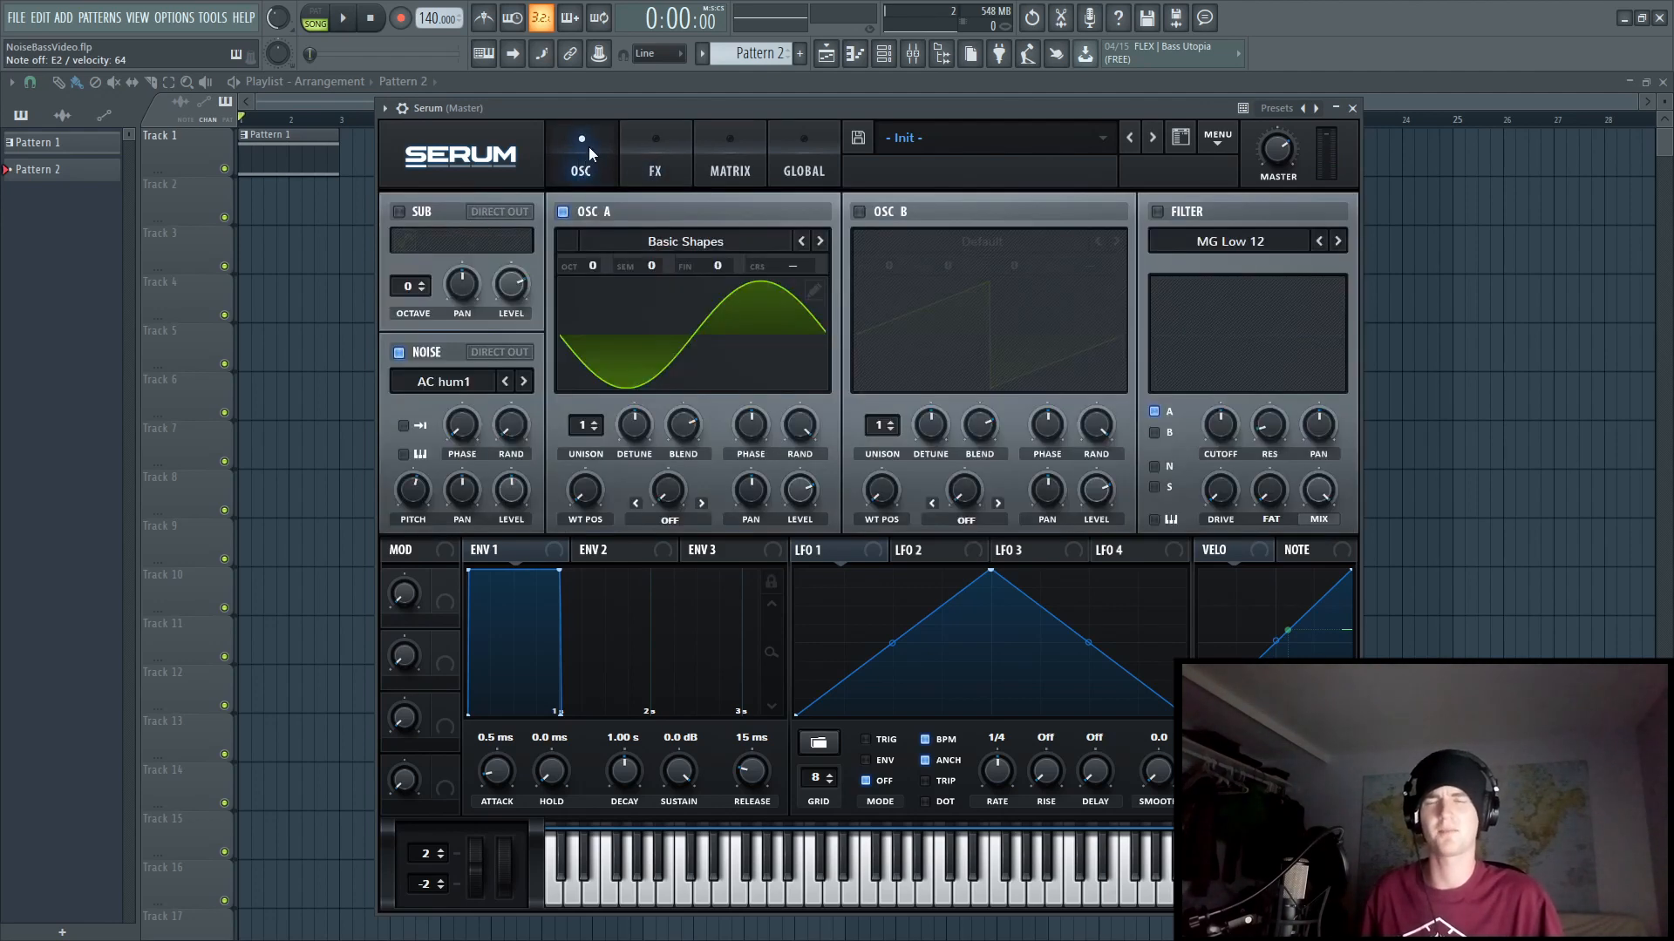
{"action": "left_click", "coordinate": [1158, 213]}
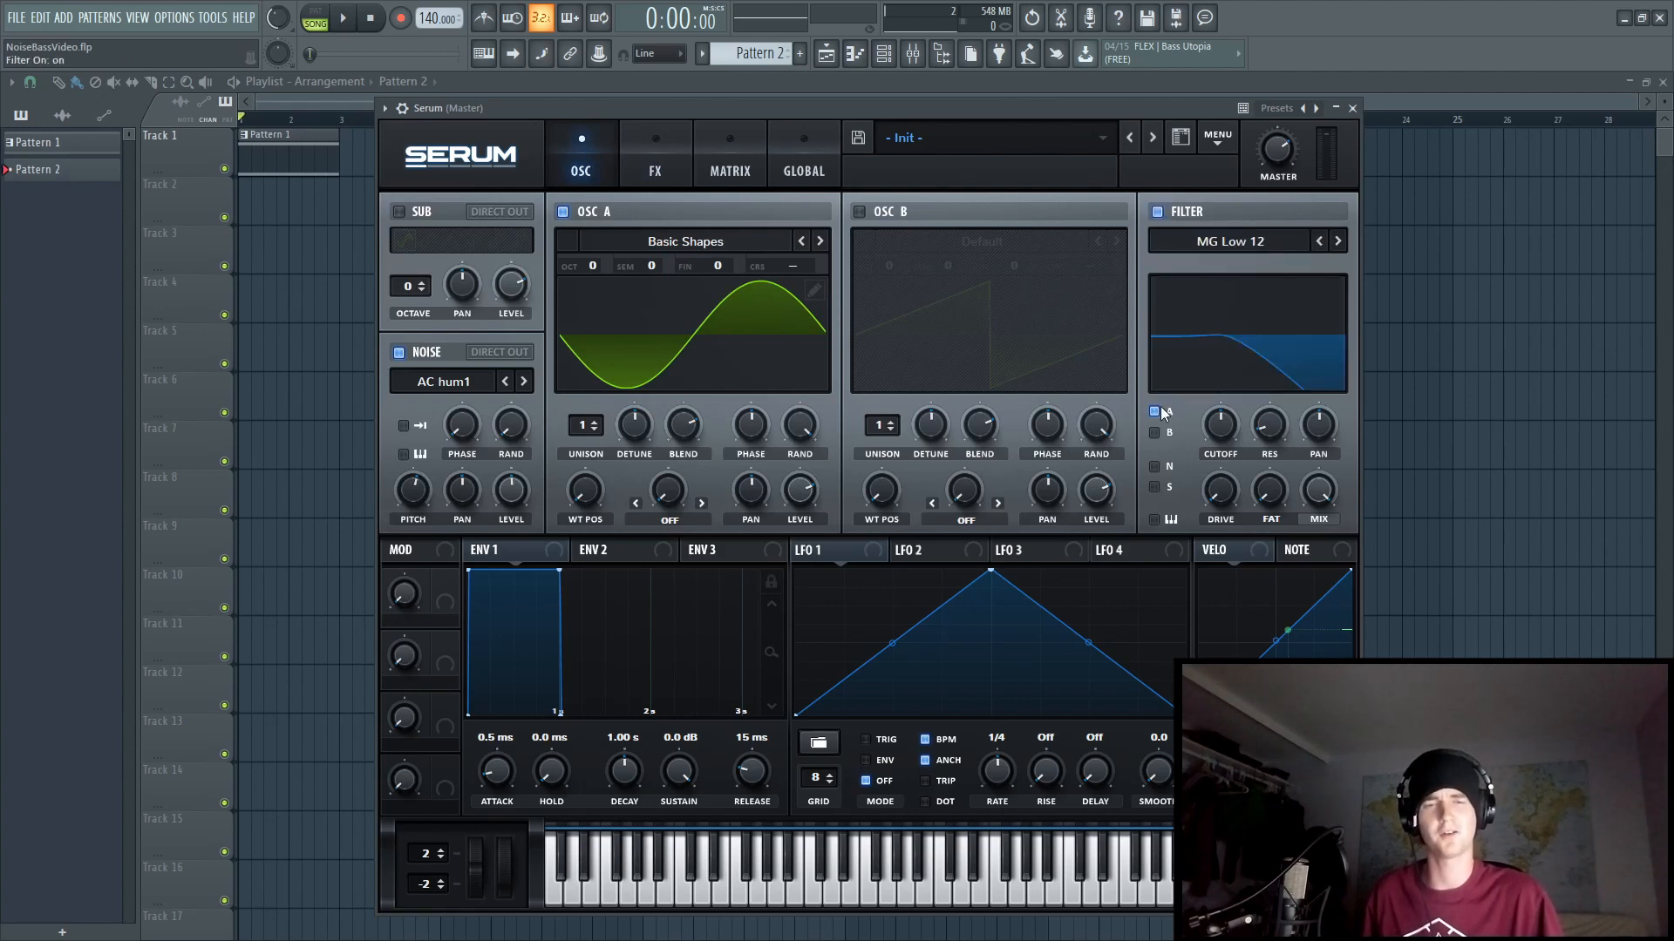
{"action": "left_click_drag", "start_coordinate": [1215, 436], "coordinate": [1232, 351]}
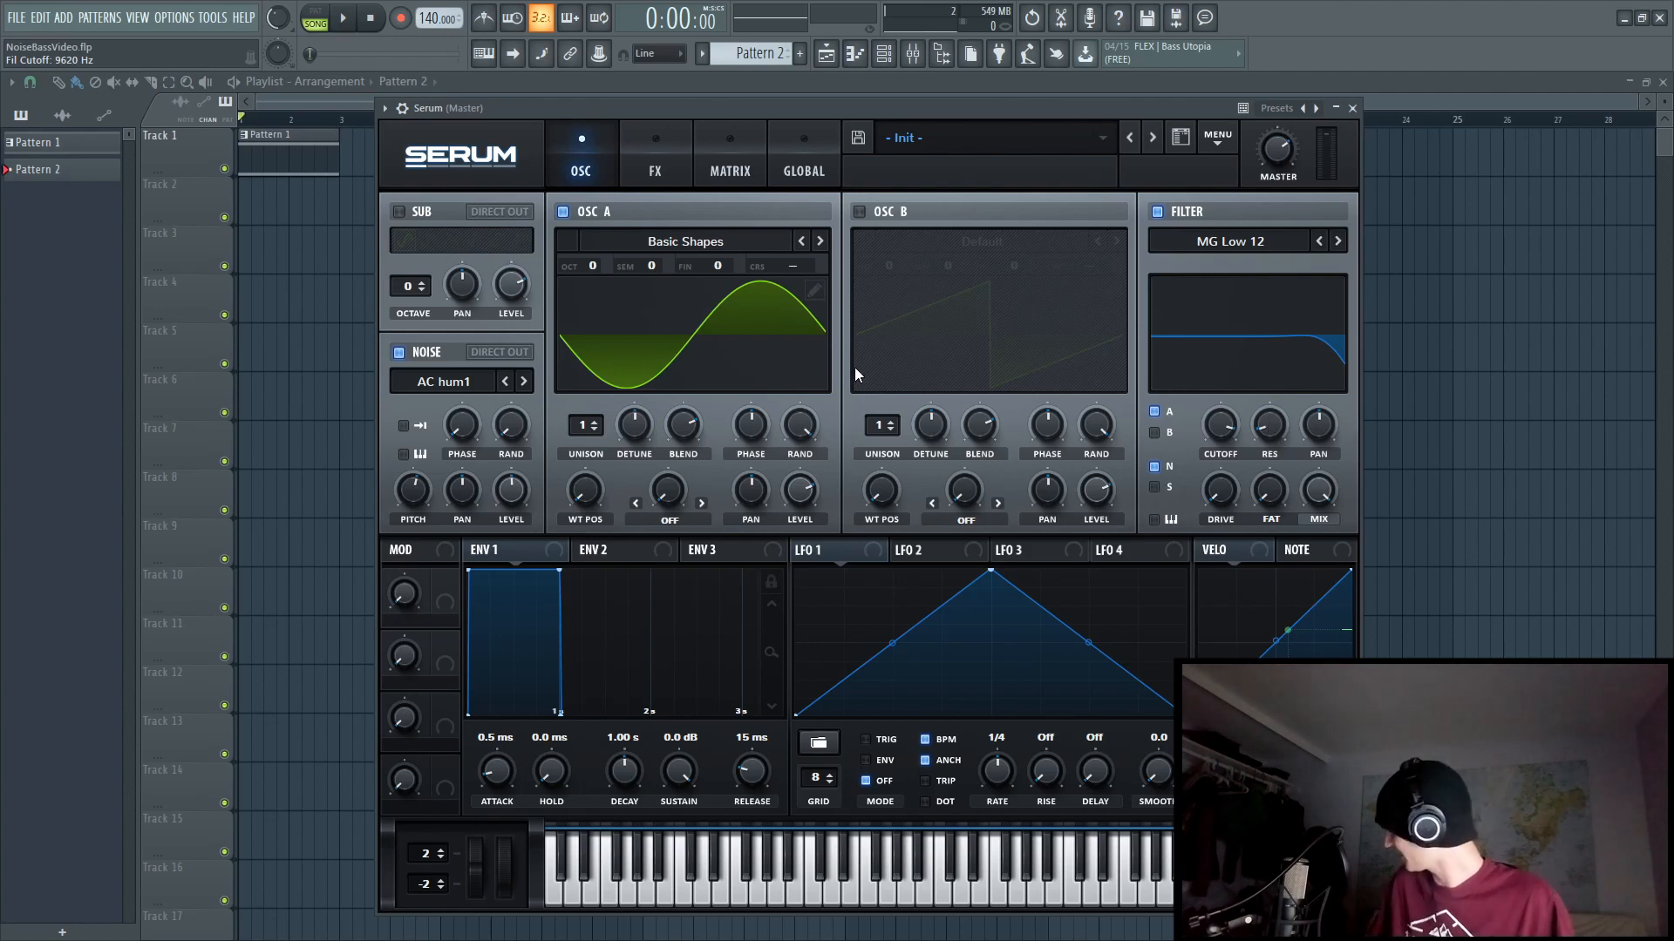
Enable the EQ effect directly after Distortion and give its low band the low-cut shape
{"action": "left_click", "coordinate": [652, 157]}
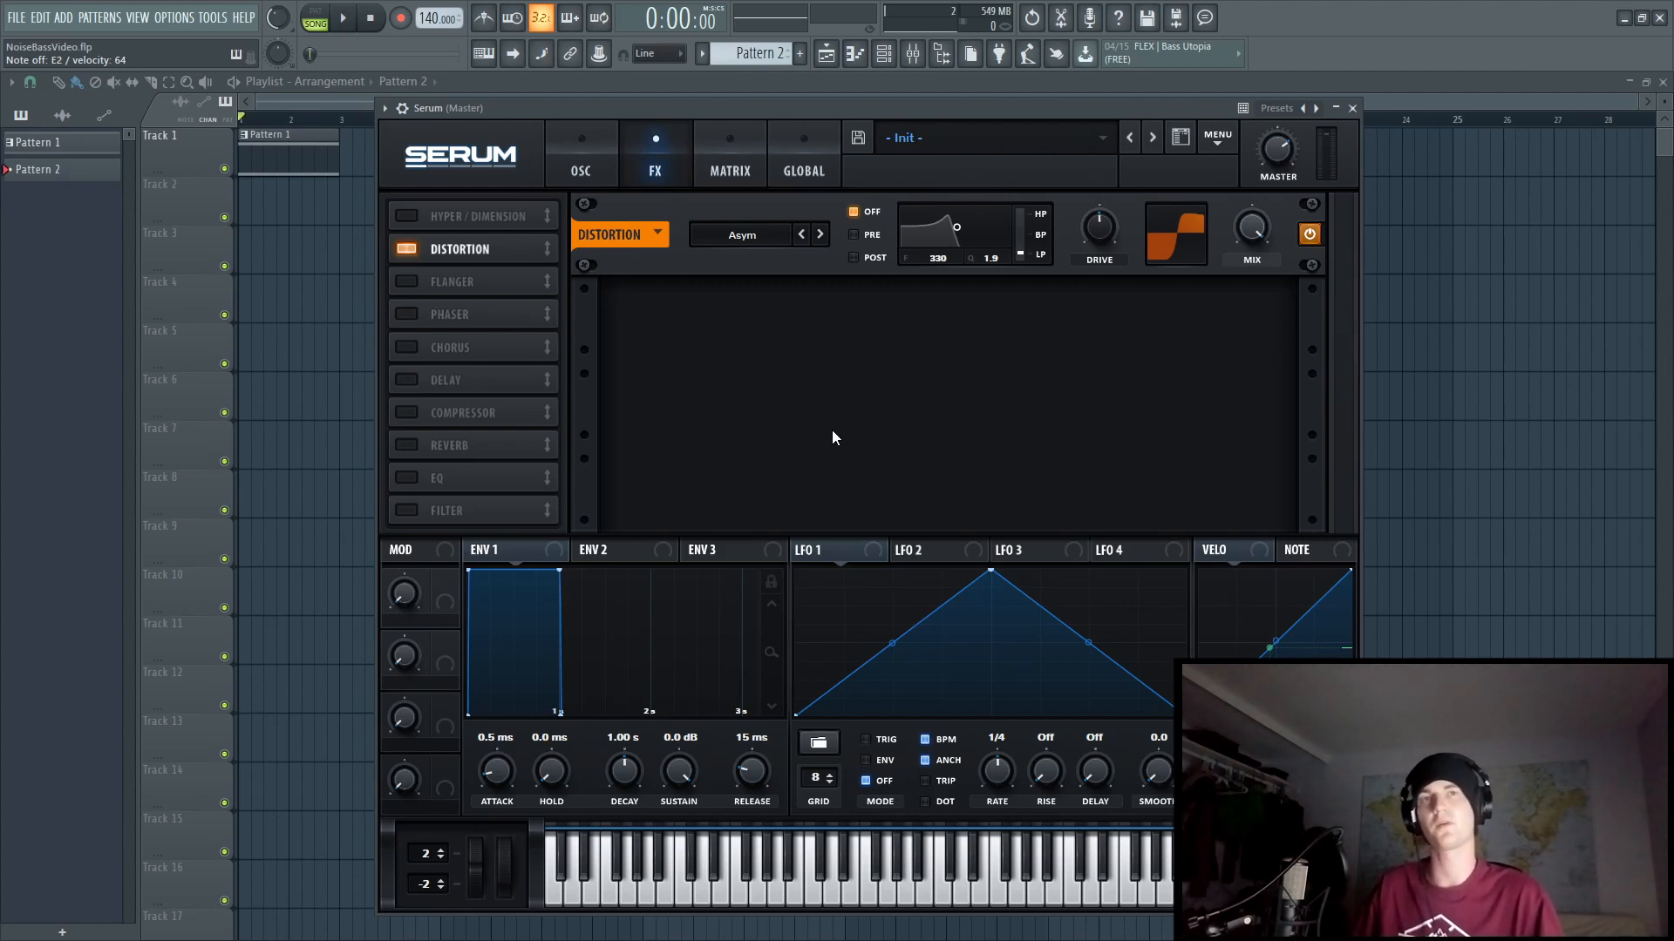
{"action": "left_click", "coordinate": [408, 486]}
{"action": "left_click_drag", "start_coordinate": [409, 482], "coordinate": [462, 281]}
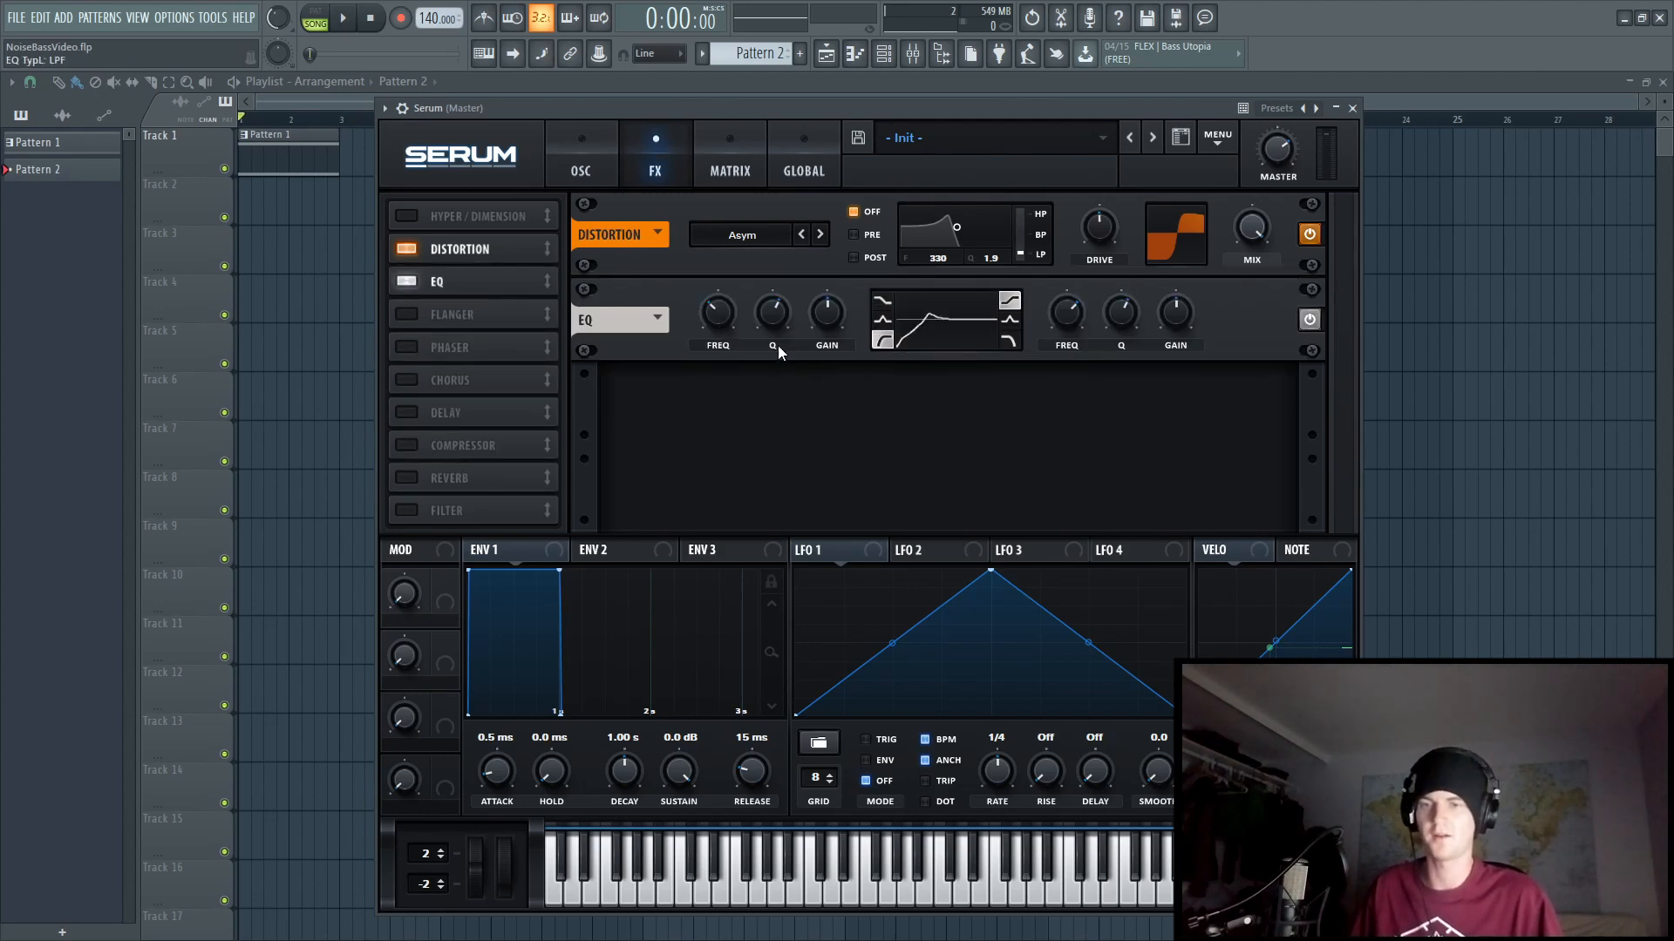
Set the EQ low band's Q to 45% and frequency to 3306 Hz, and slightly lower the high band's gain
{"action": "left_click_drag", "start_coordinate": [771, 321], "coordinate": [767, 338]}
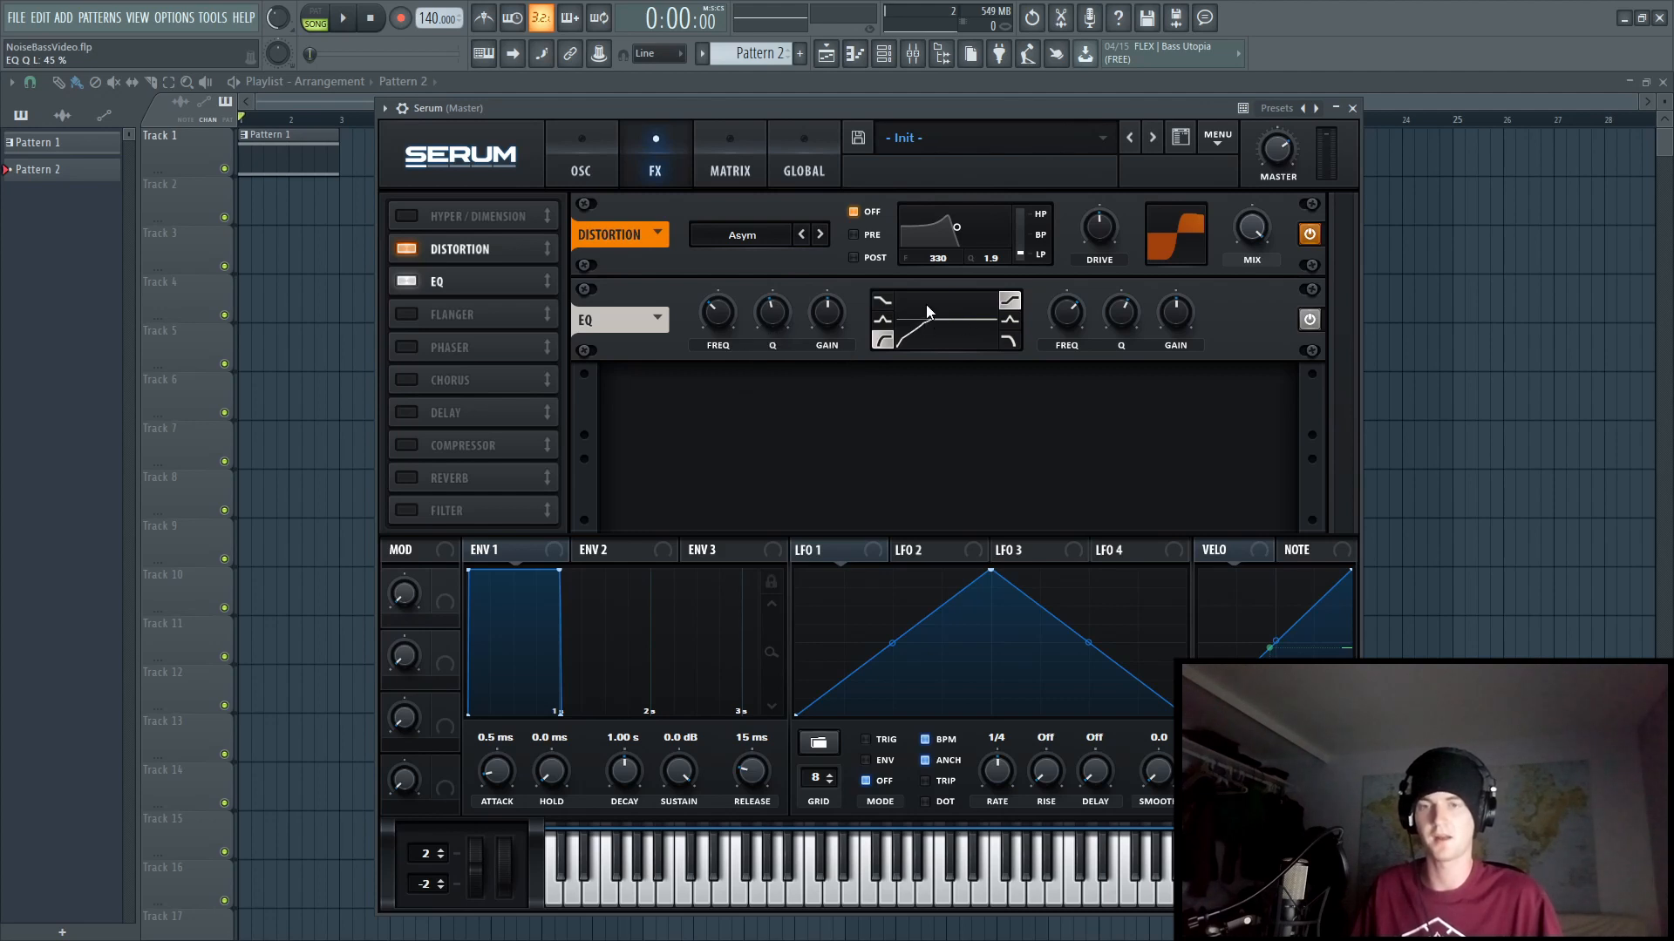
{"action": "left_click_drag", "start_coordinate": [720, 315], "coordinate": [741, 260]}
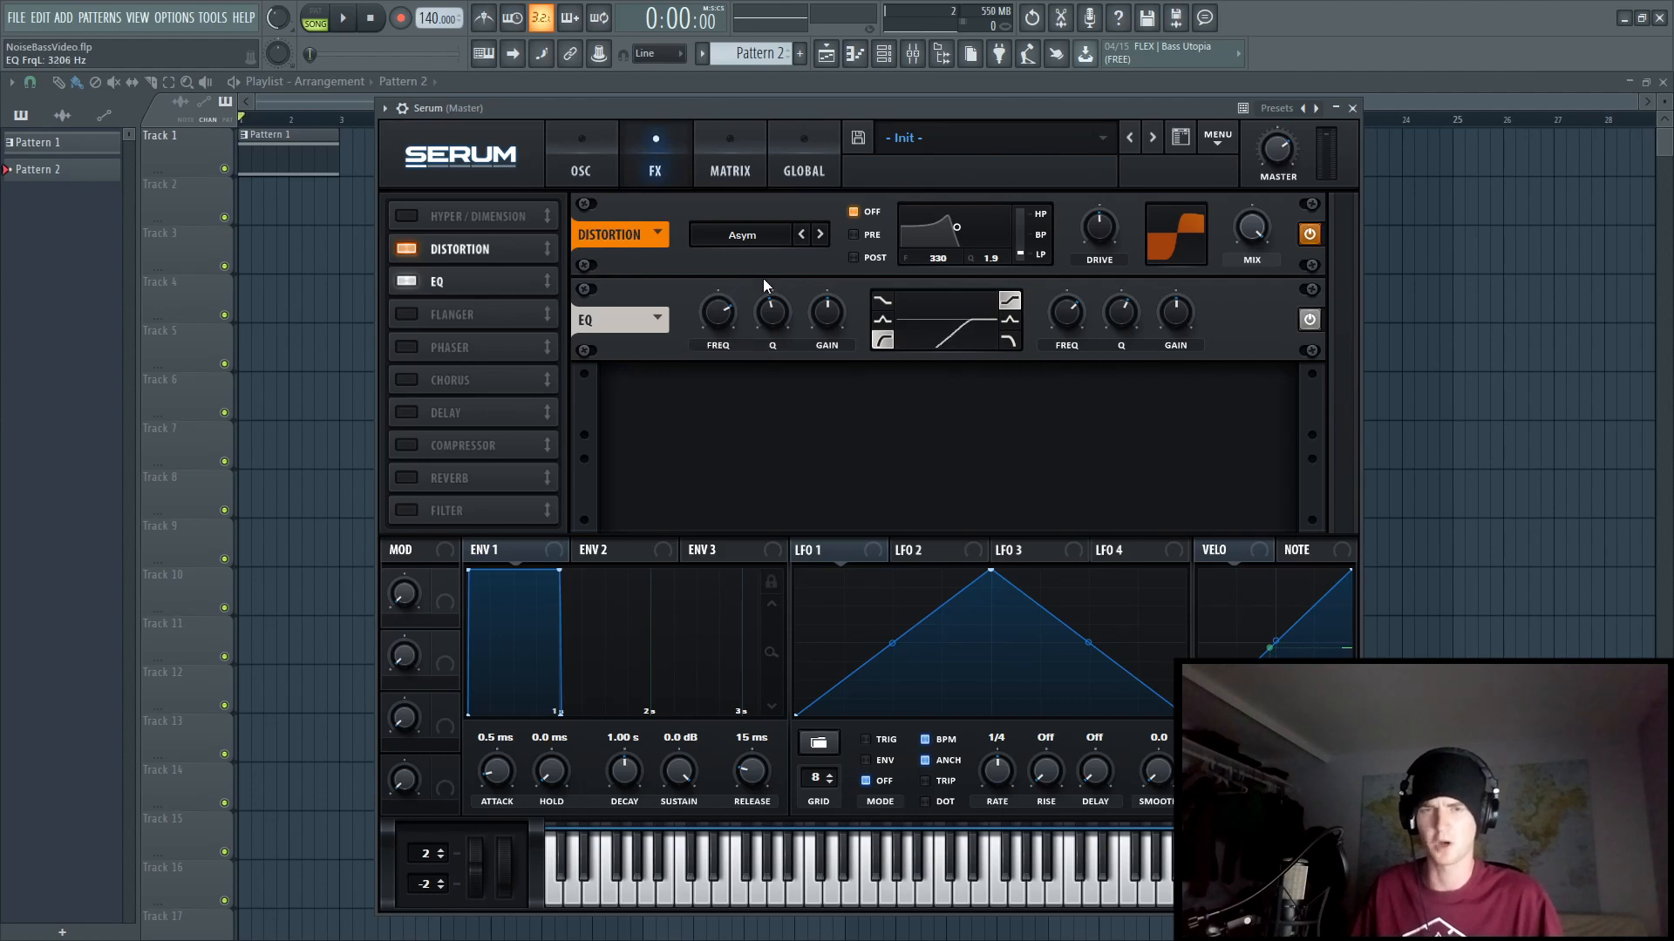
{"action": "left_click_drag", "start_coordinate": [1177, 319], "coordinate": [1175, 330]}
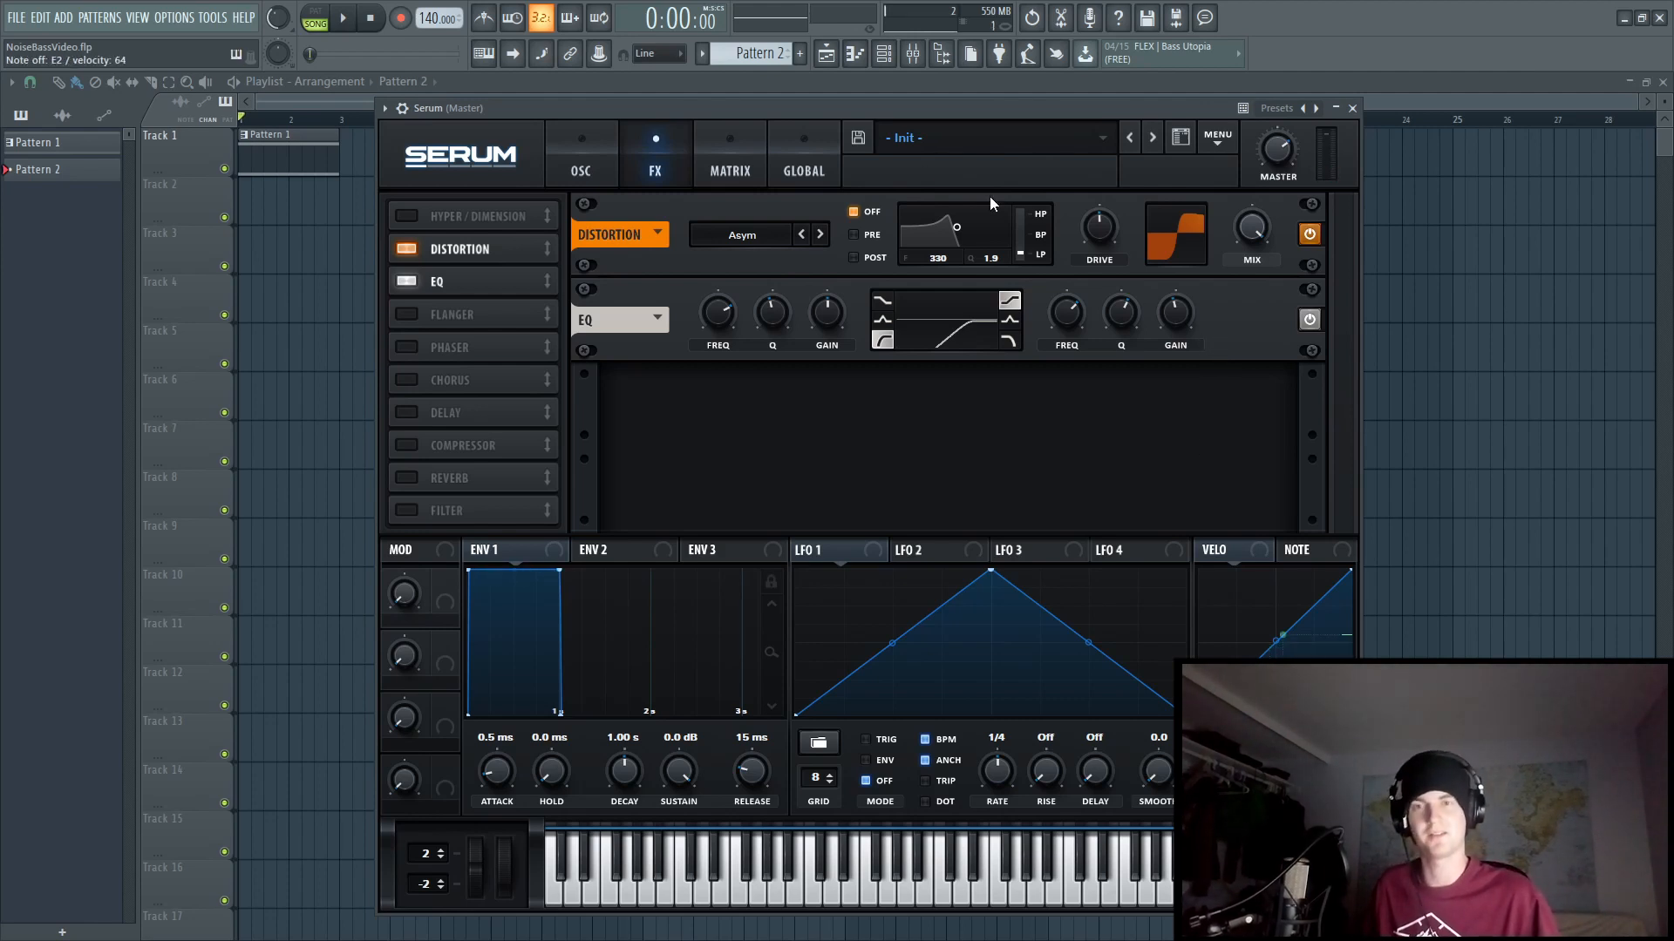
Place a one-bar E1 note at the start of Pattern 2 in the Serum channel's piano roll
{"action": "left_click", "coordinate": [899, 59]}
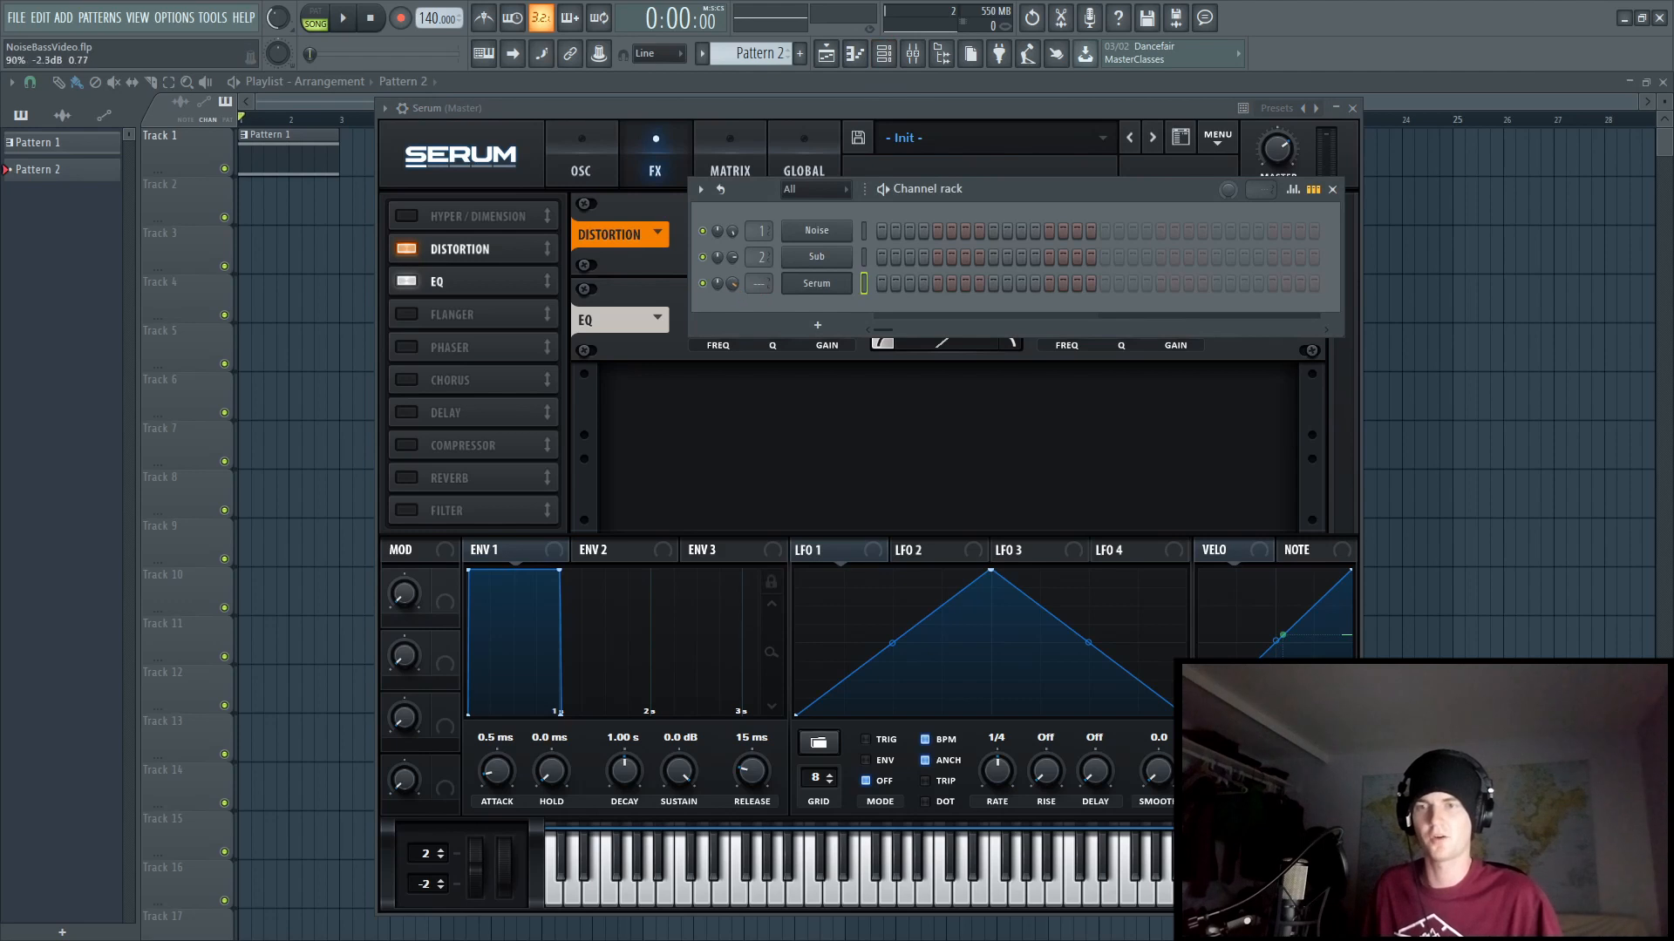
{"action": "right_click", "coordinate": [847, 277]}
{"action": "left_click", "coordinate": [876, 282]}
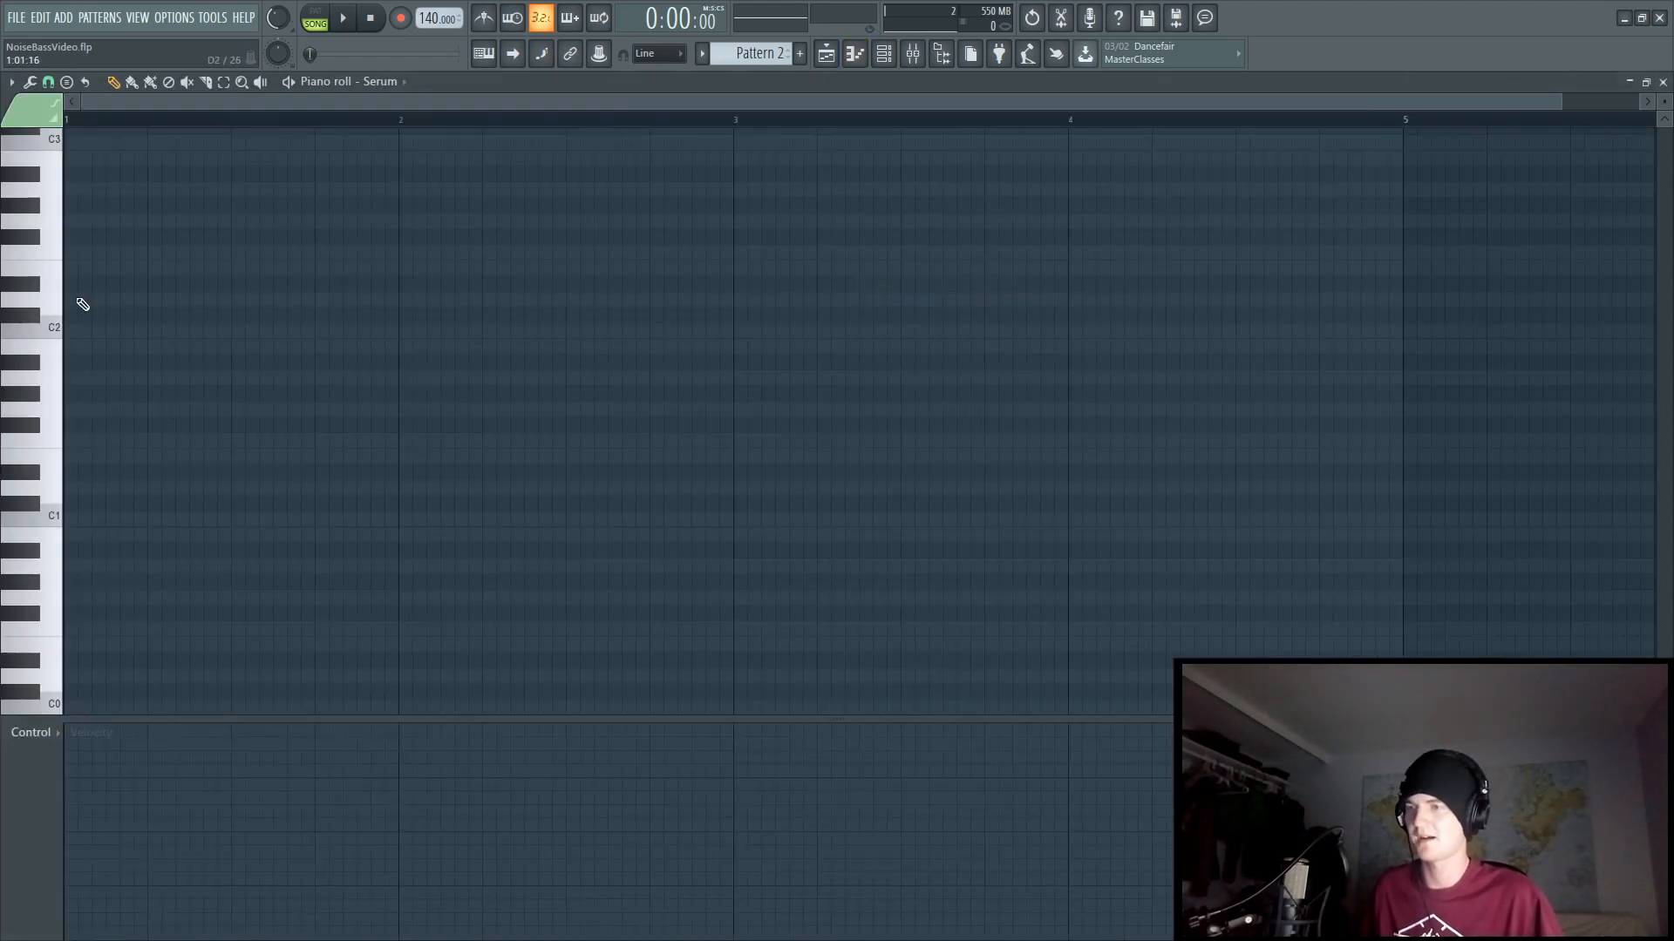
{"action": "left_click", "coordinate": [59, 277]}
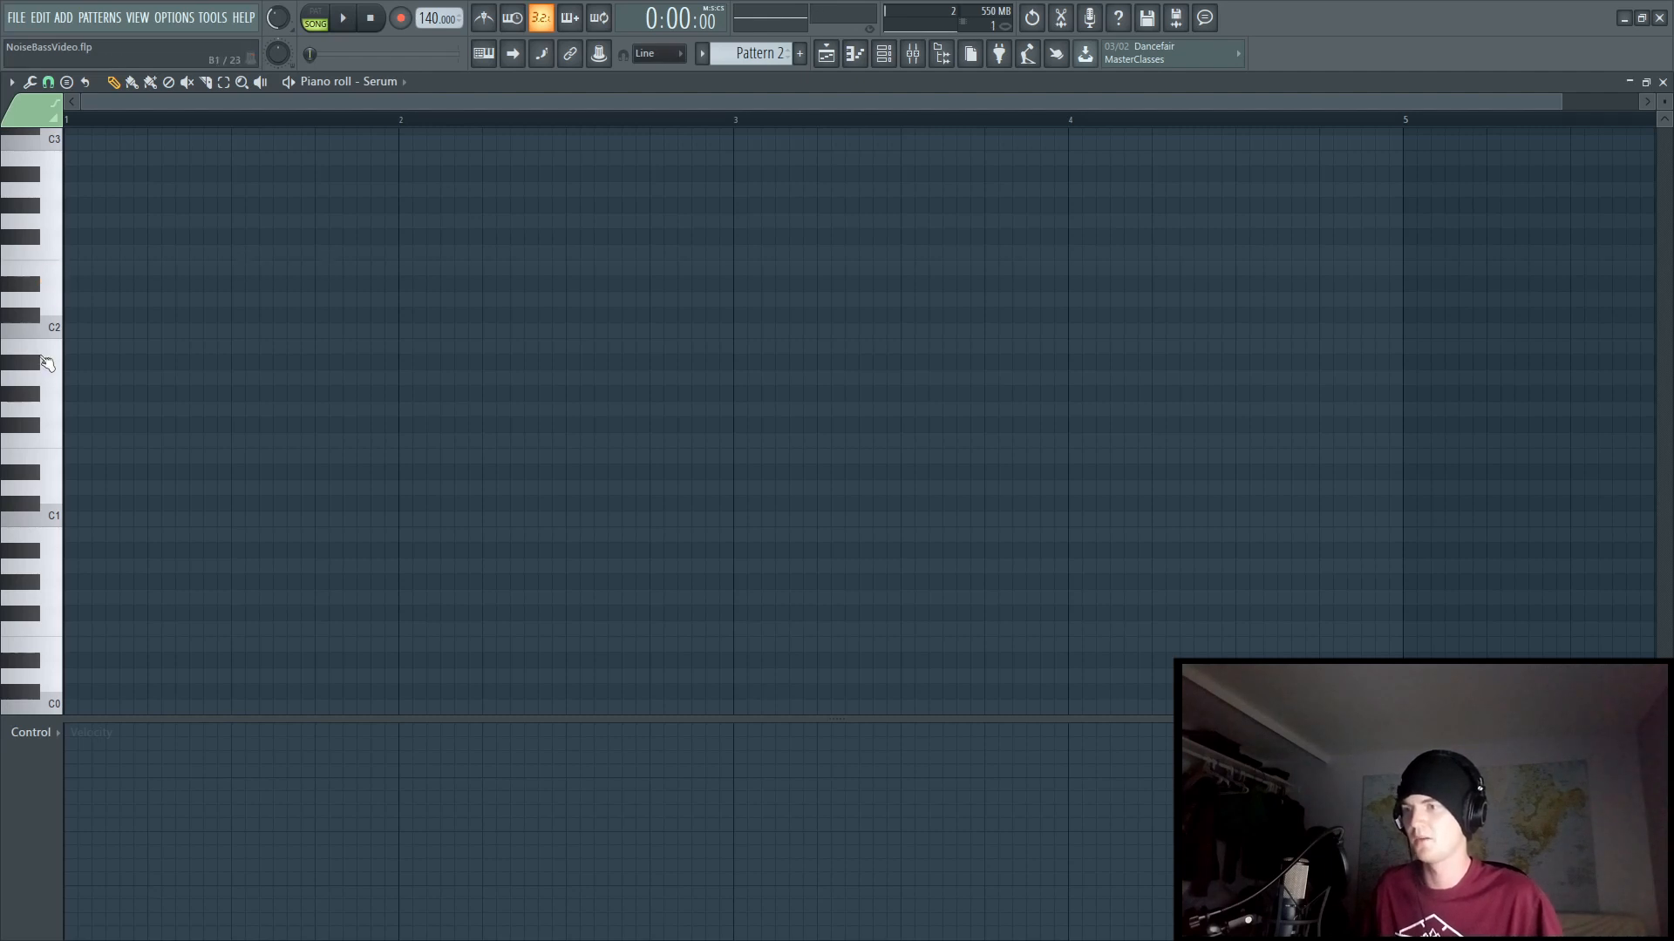
{"action": "left_click", "coordinate": [61, 472]}
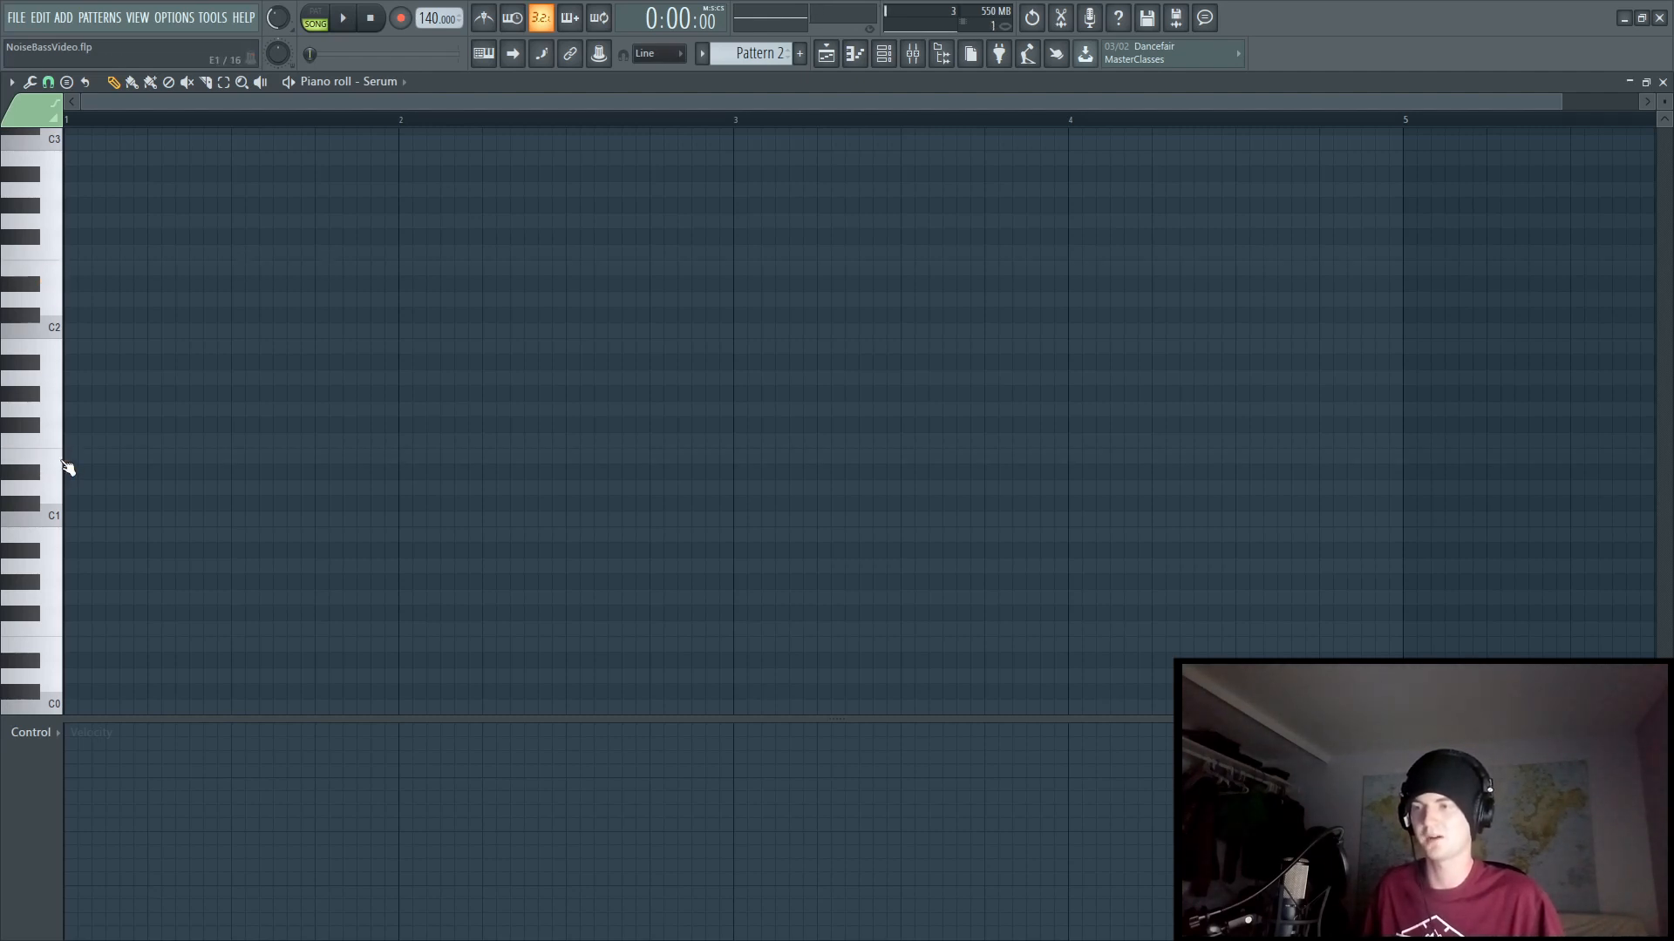
{"action": "left_click", "coordinate": [69, 457]}
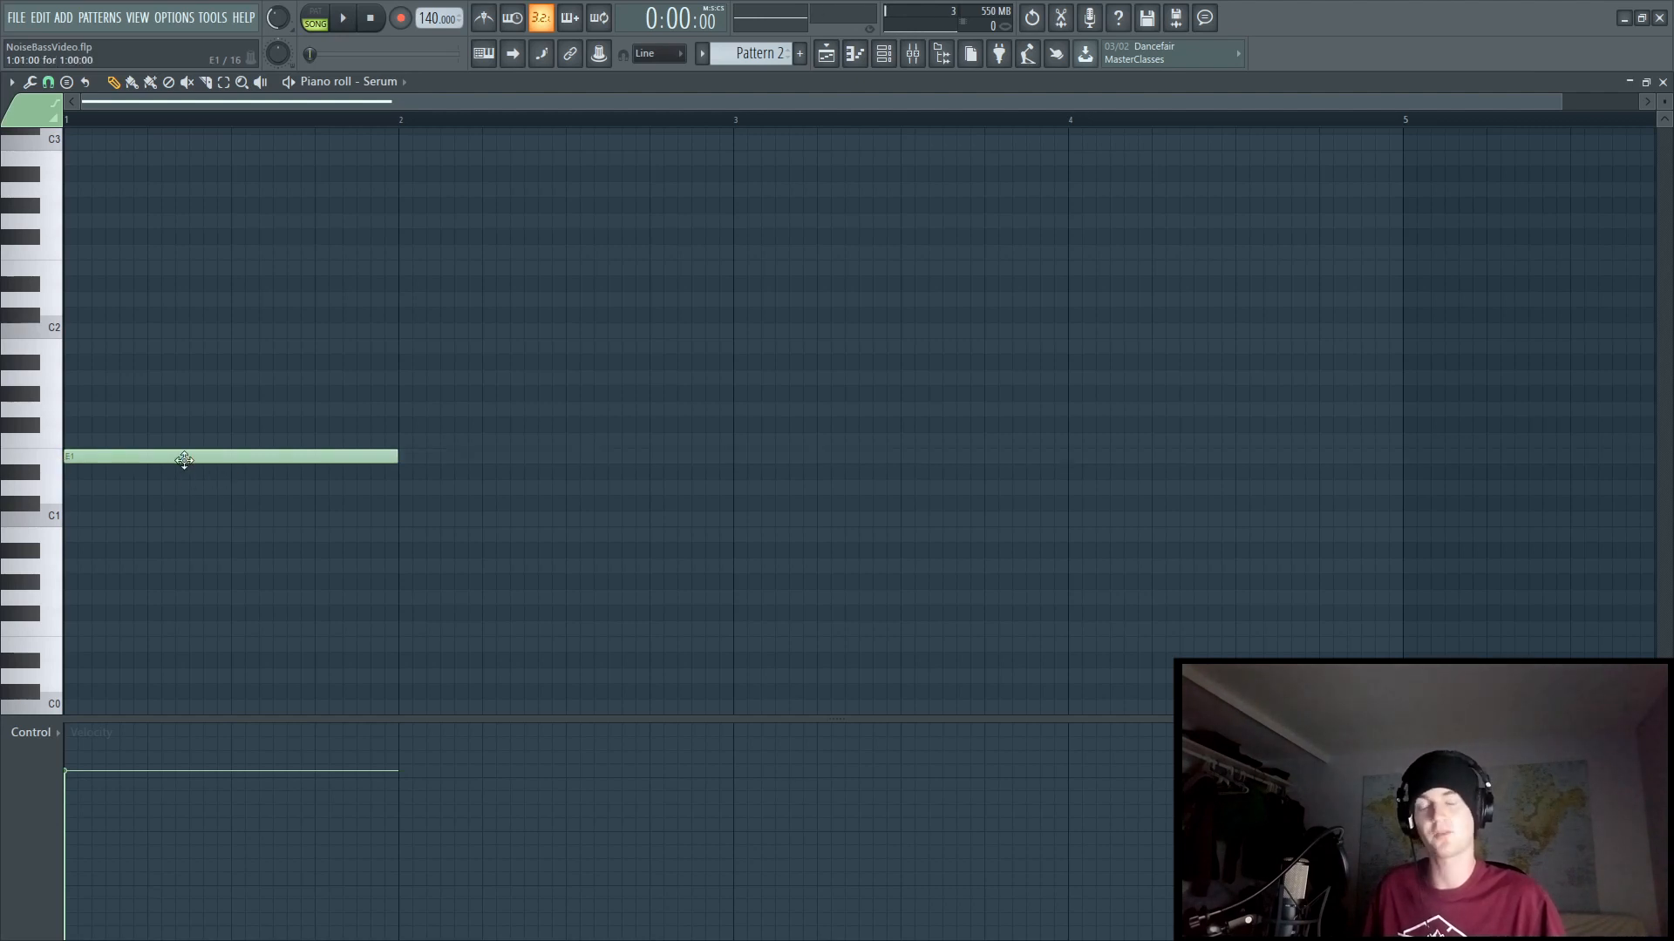
Add a second Serum instrument to the project and enlarge its interface to 125%
{"action": "left_click", "coordinate": [883, 54]}
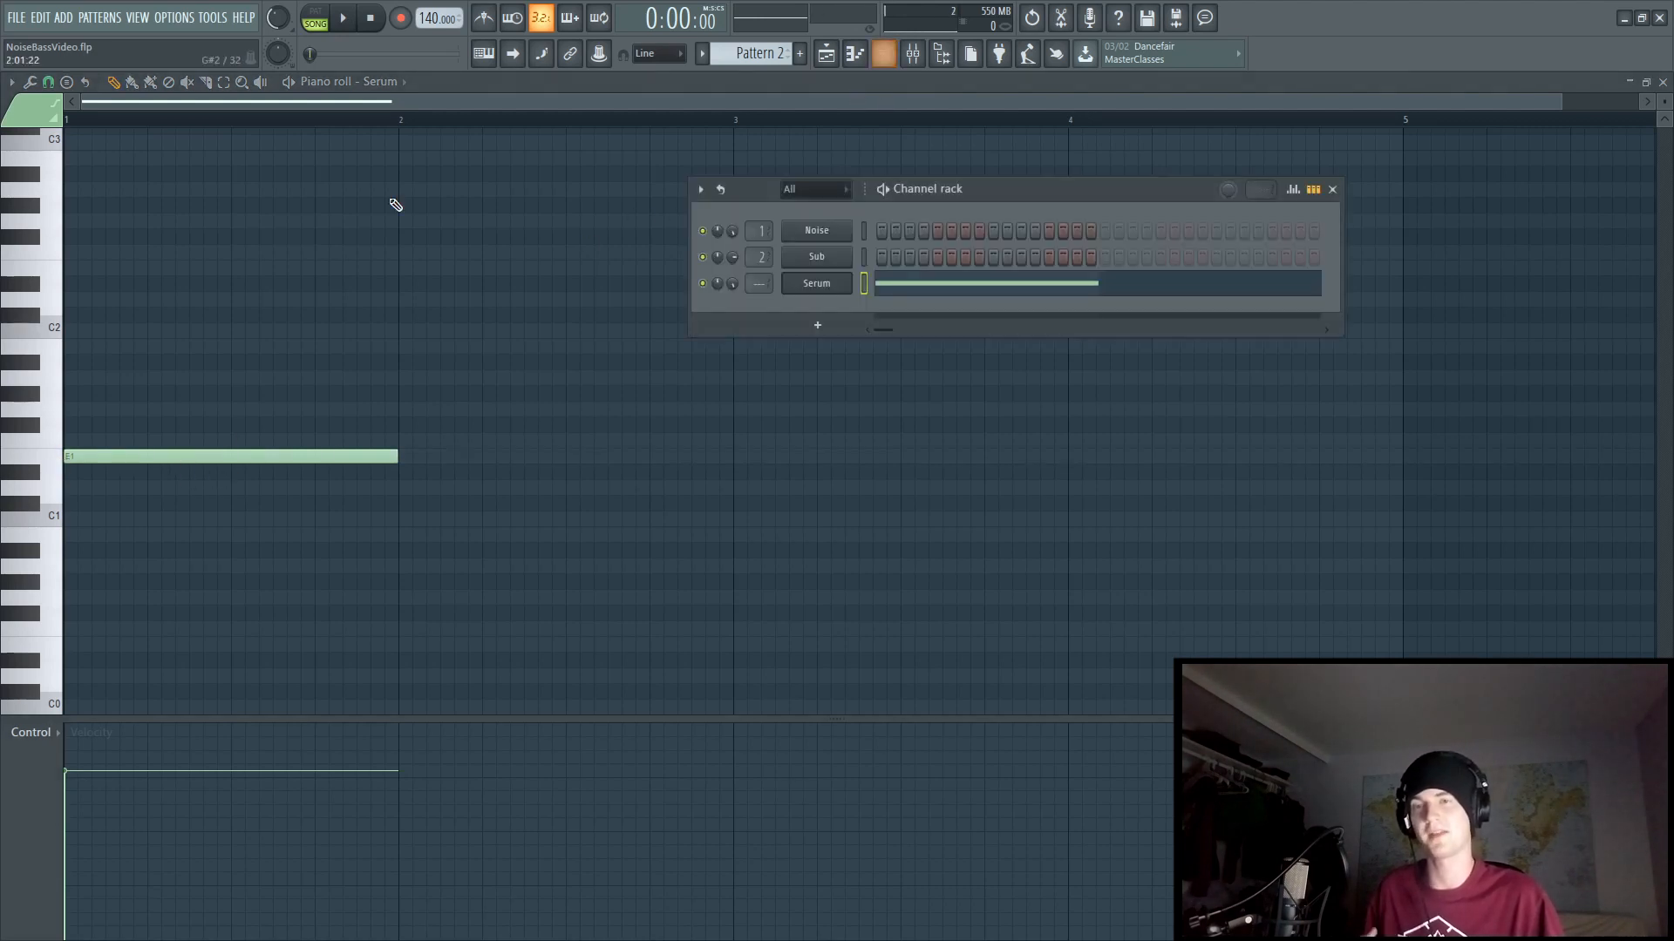
{"action": "left_click", "coordinate": [66, 19]}
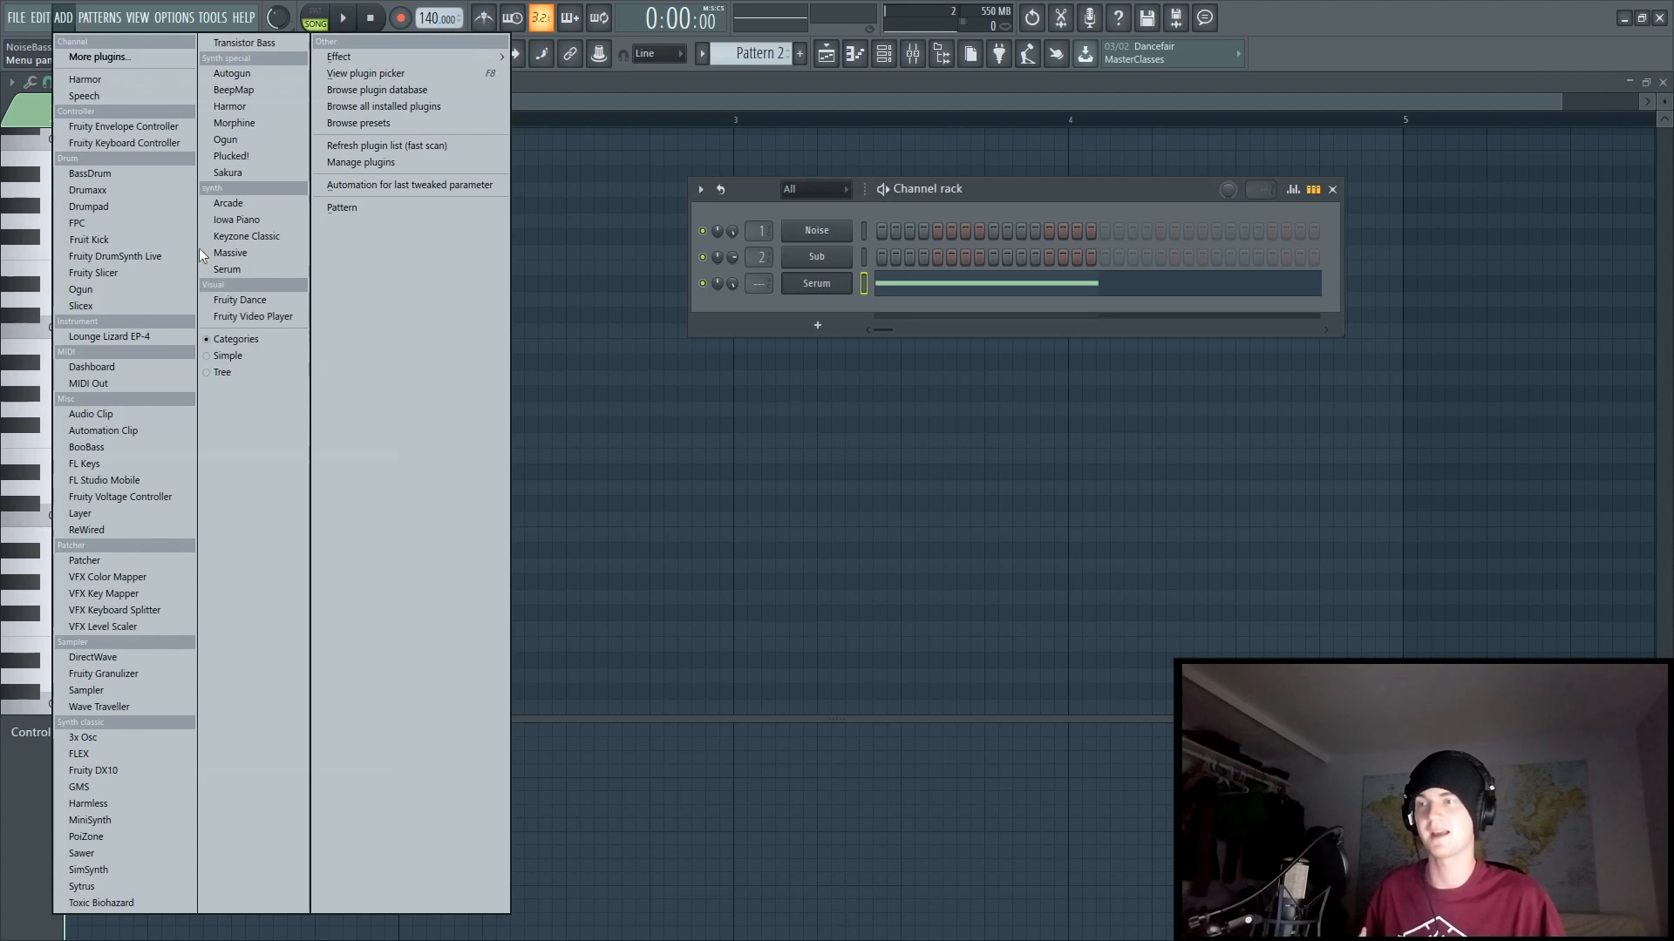
{"action": "left_click", "coordinate": [240, 271]}
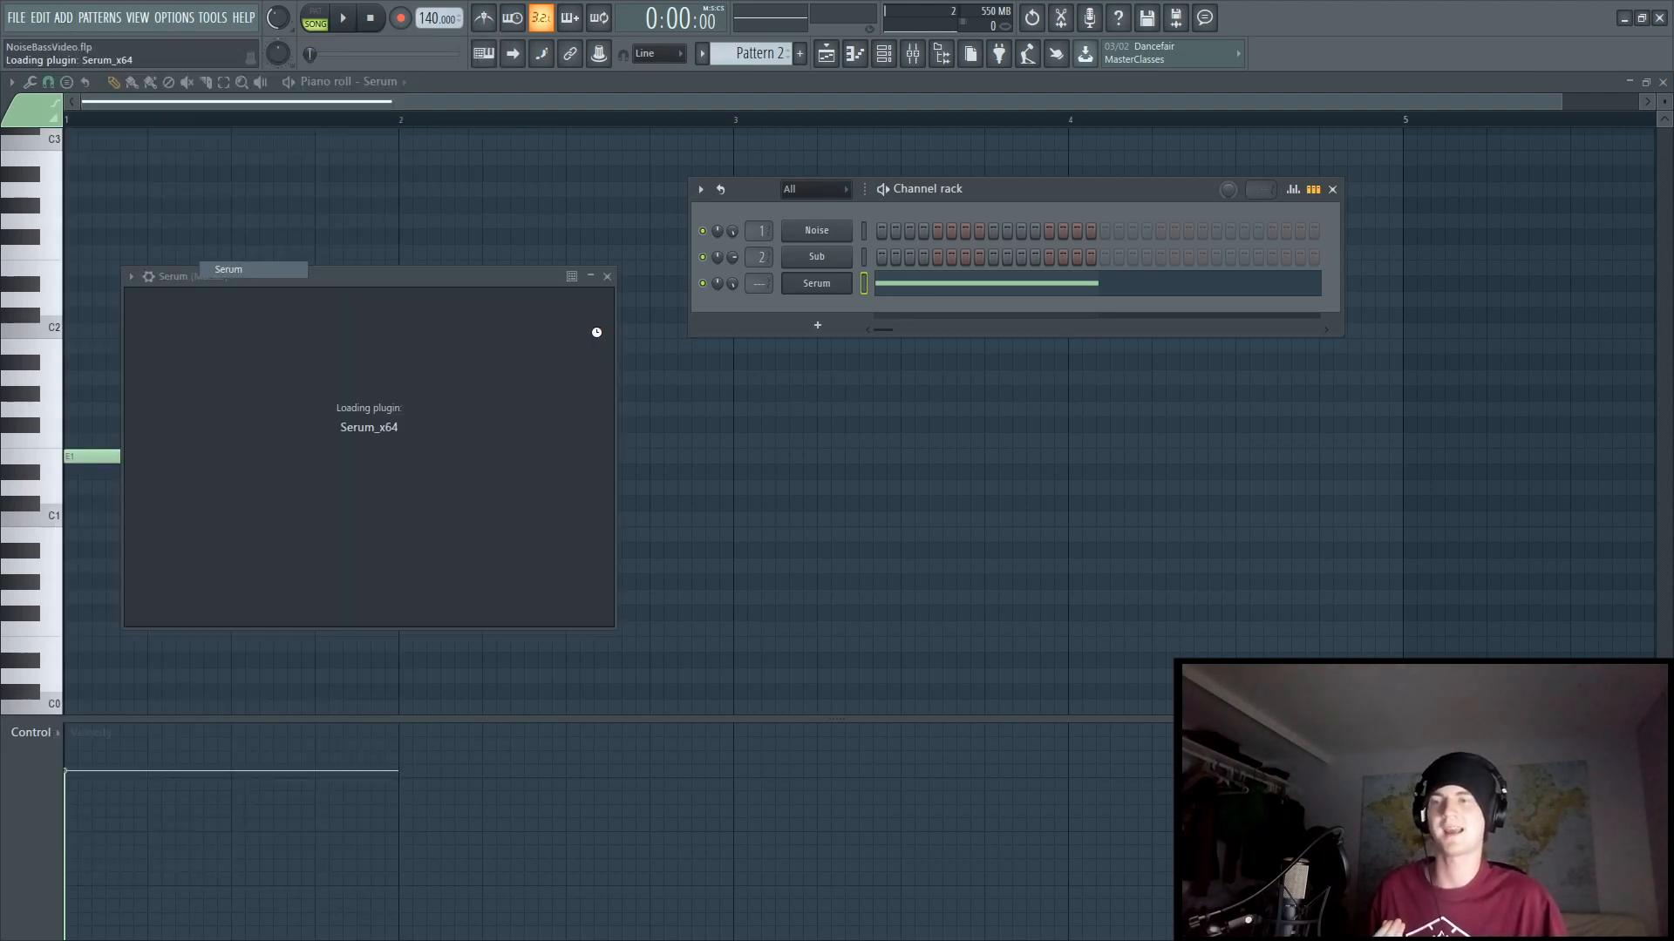
{"action": "left_click", "coordinate": [998, 193]}
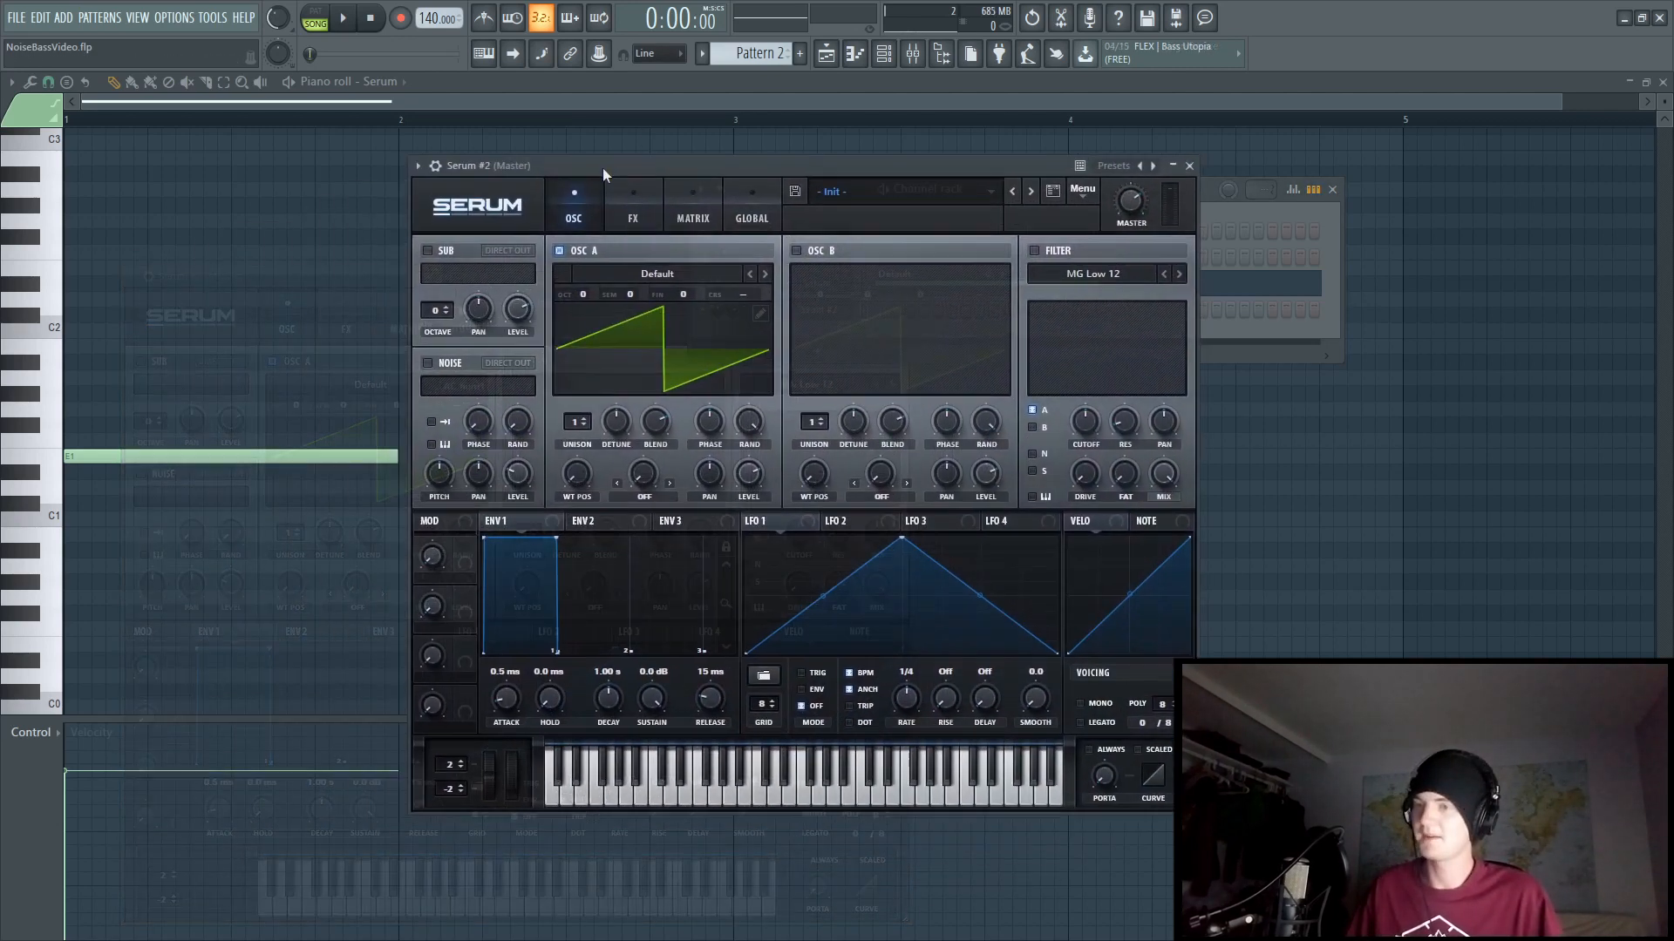
{"action": "left_click_drag", "start_coordinate": [603, 167], "coordinate": [668, 158]}
{"action": "left_click", "coordinate": [575, 213]}
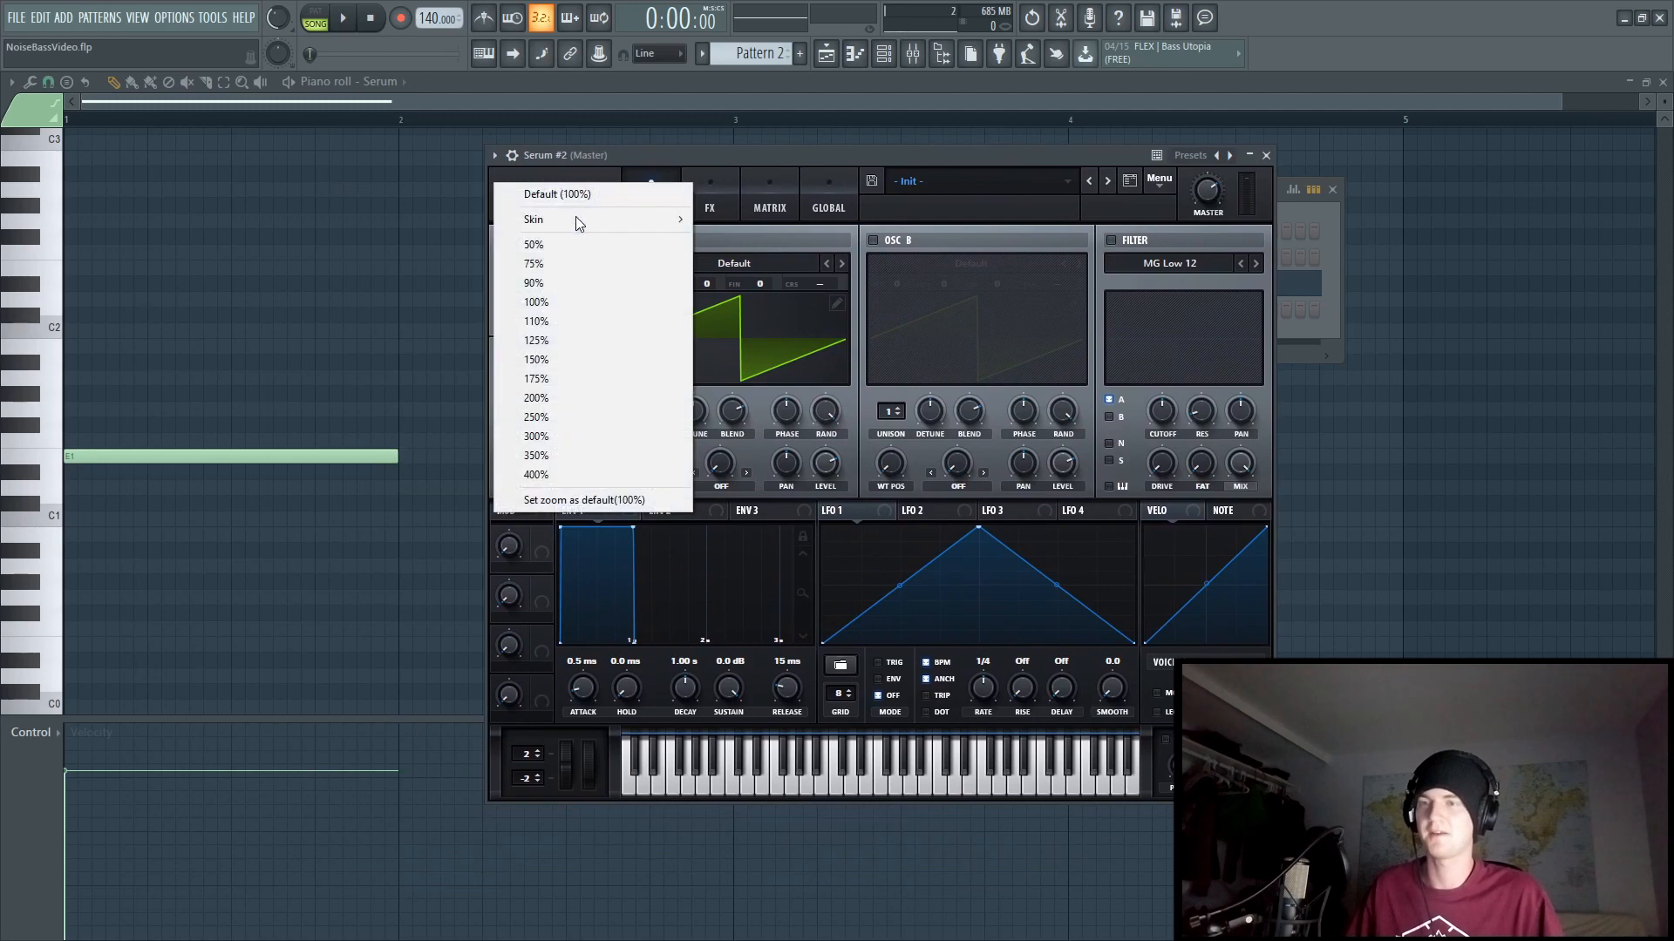
{"action": "left_click", "coordinate": [576, 331]}
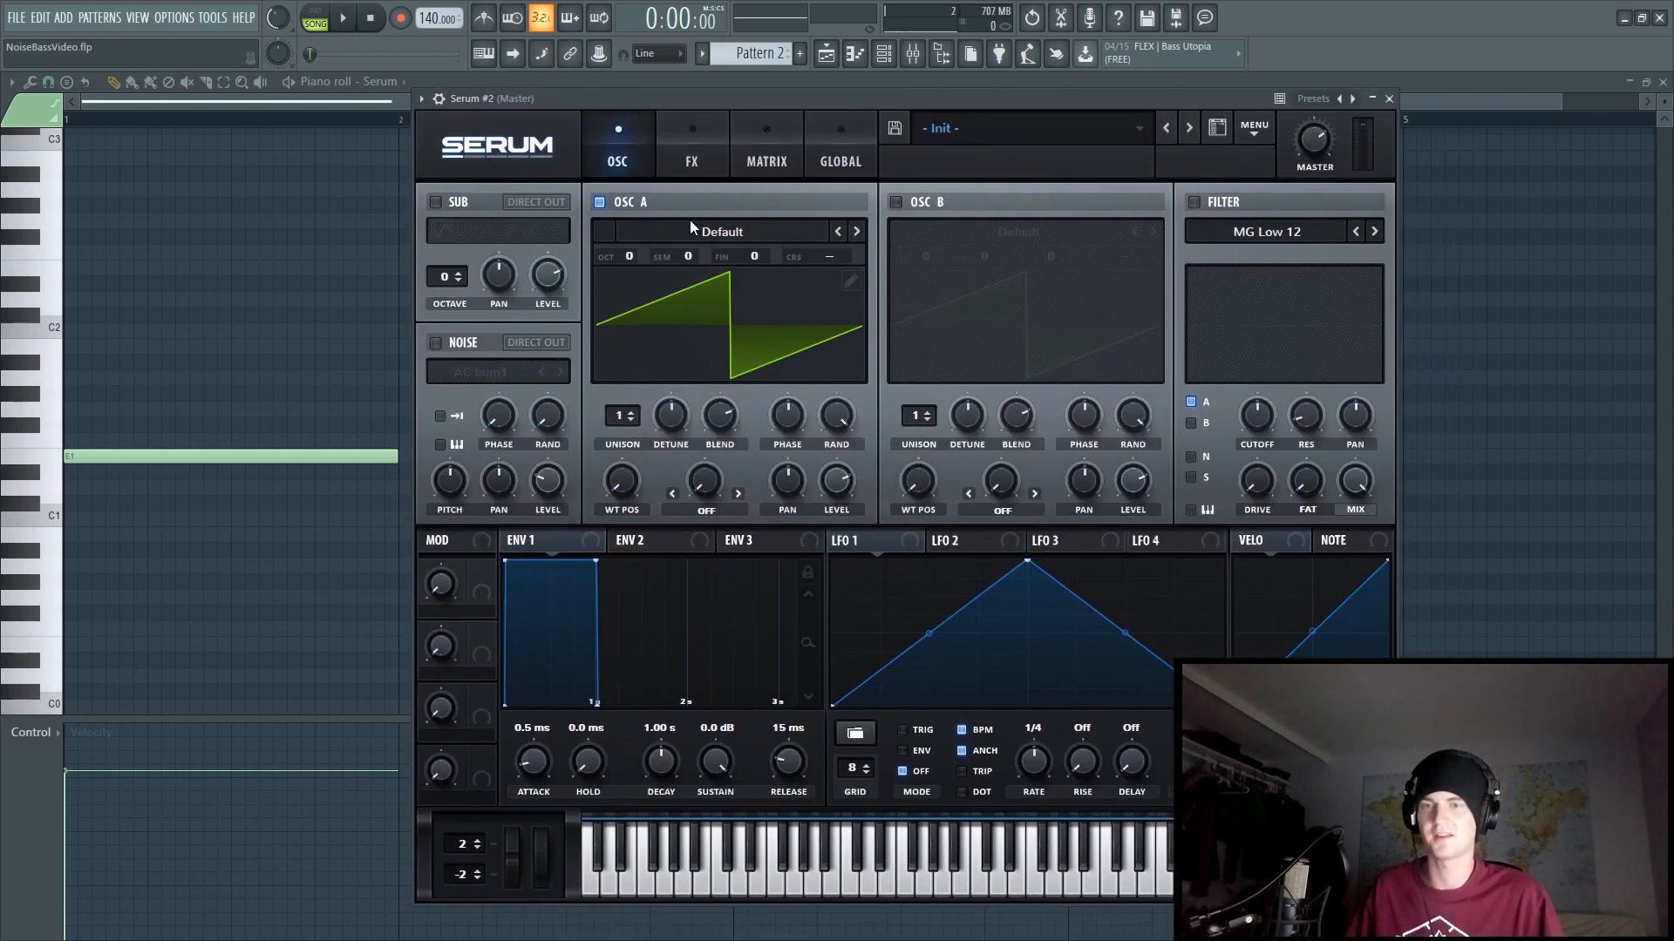
Load the Basic Shapes wavetable into oscillator A of the second Serum and set its wavetable position to 4
{"action": "left_click", "coordinate": [692, 229]}
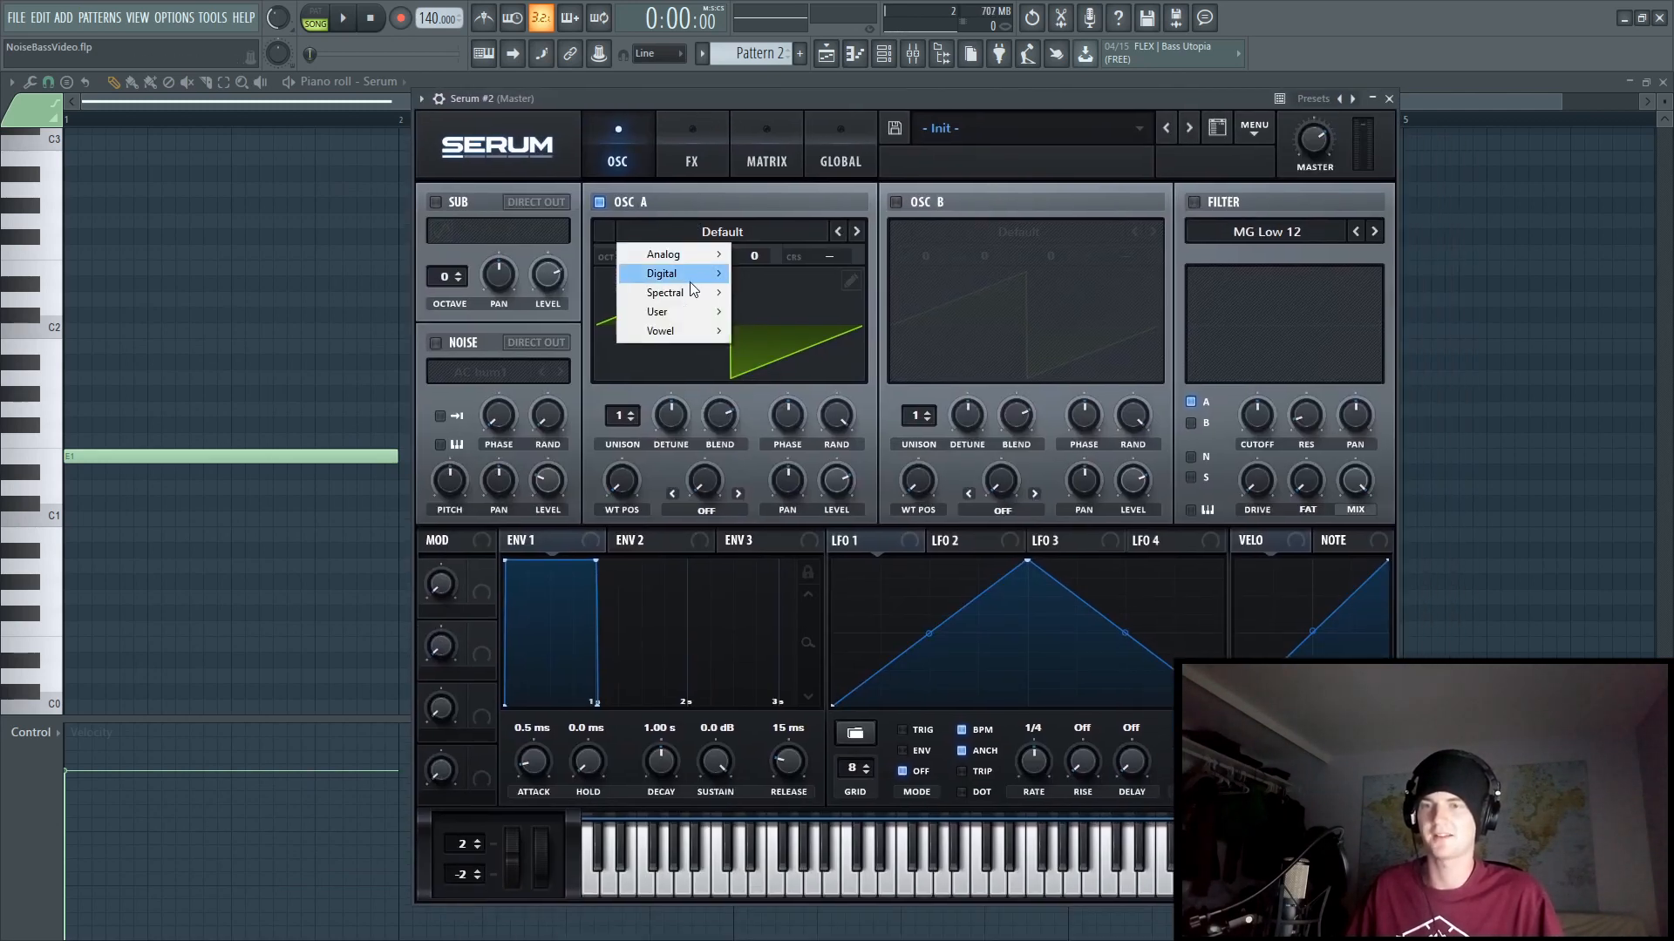
{"action": "mouse_move", "coordinate": [667, 253]}
{"action": "left_click", "coordinate": [827, 343]}
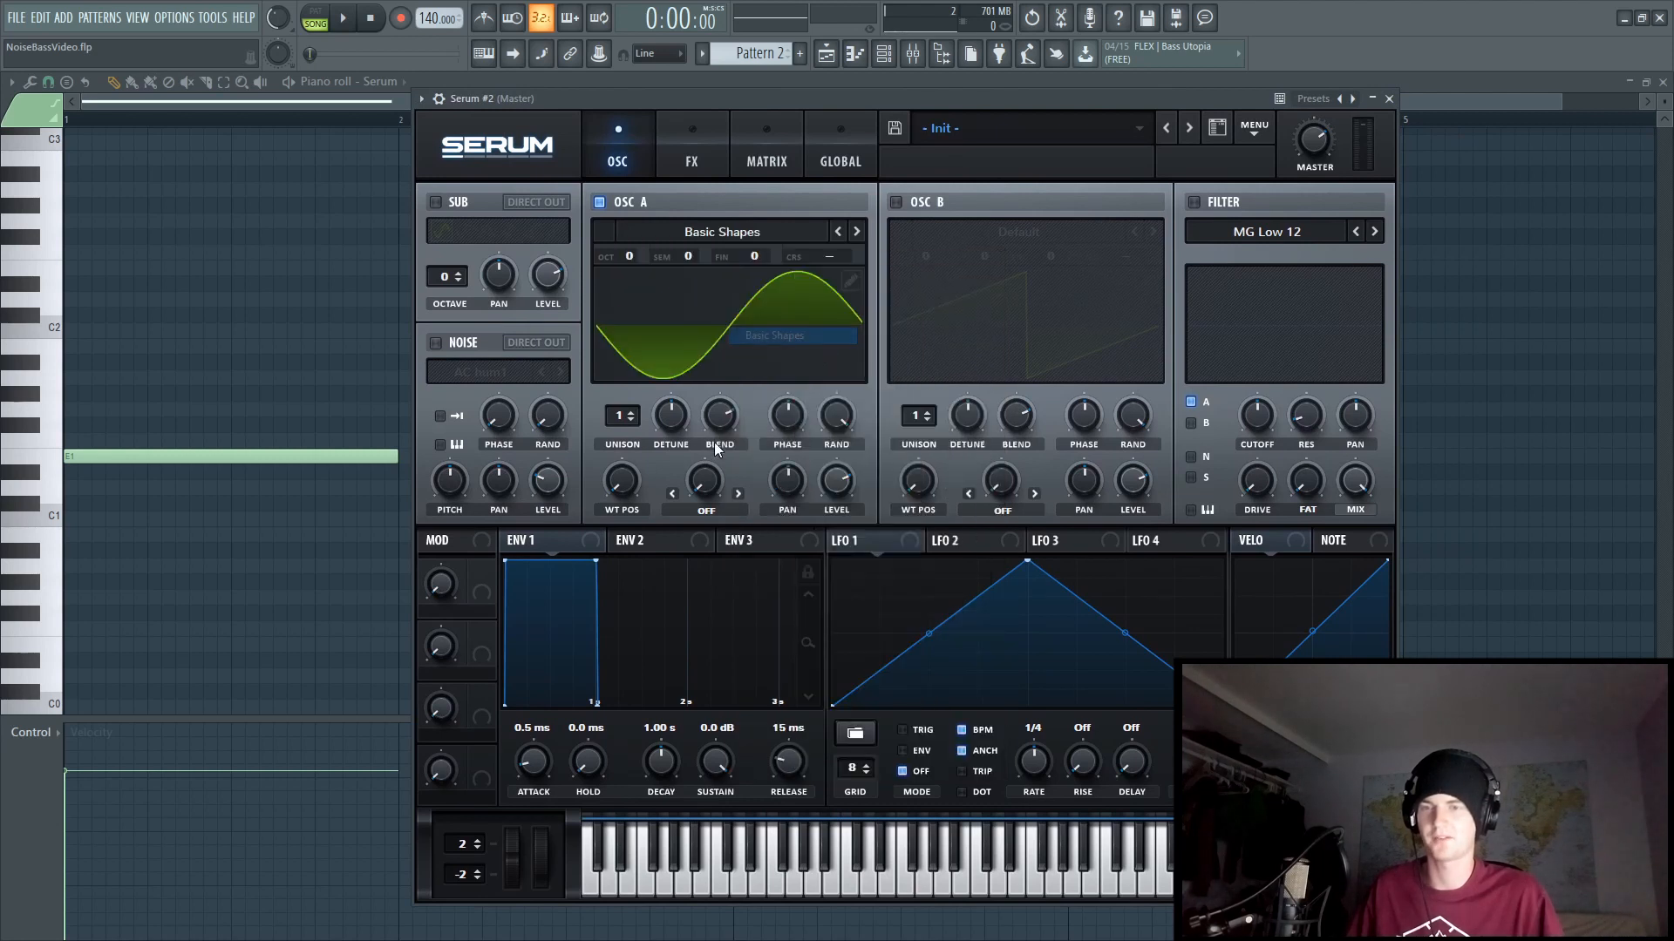
{"action": "left_click_drag", "start_coordinate": [624, 479], "coordinate": [636, 405]}
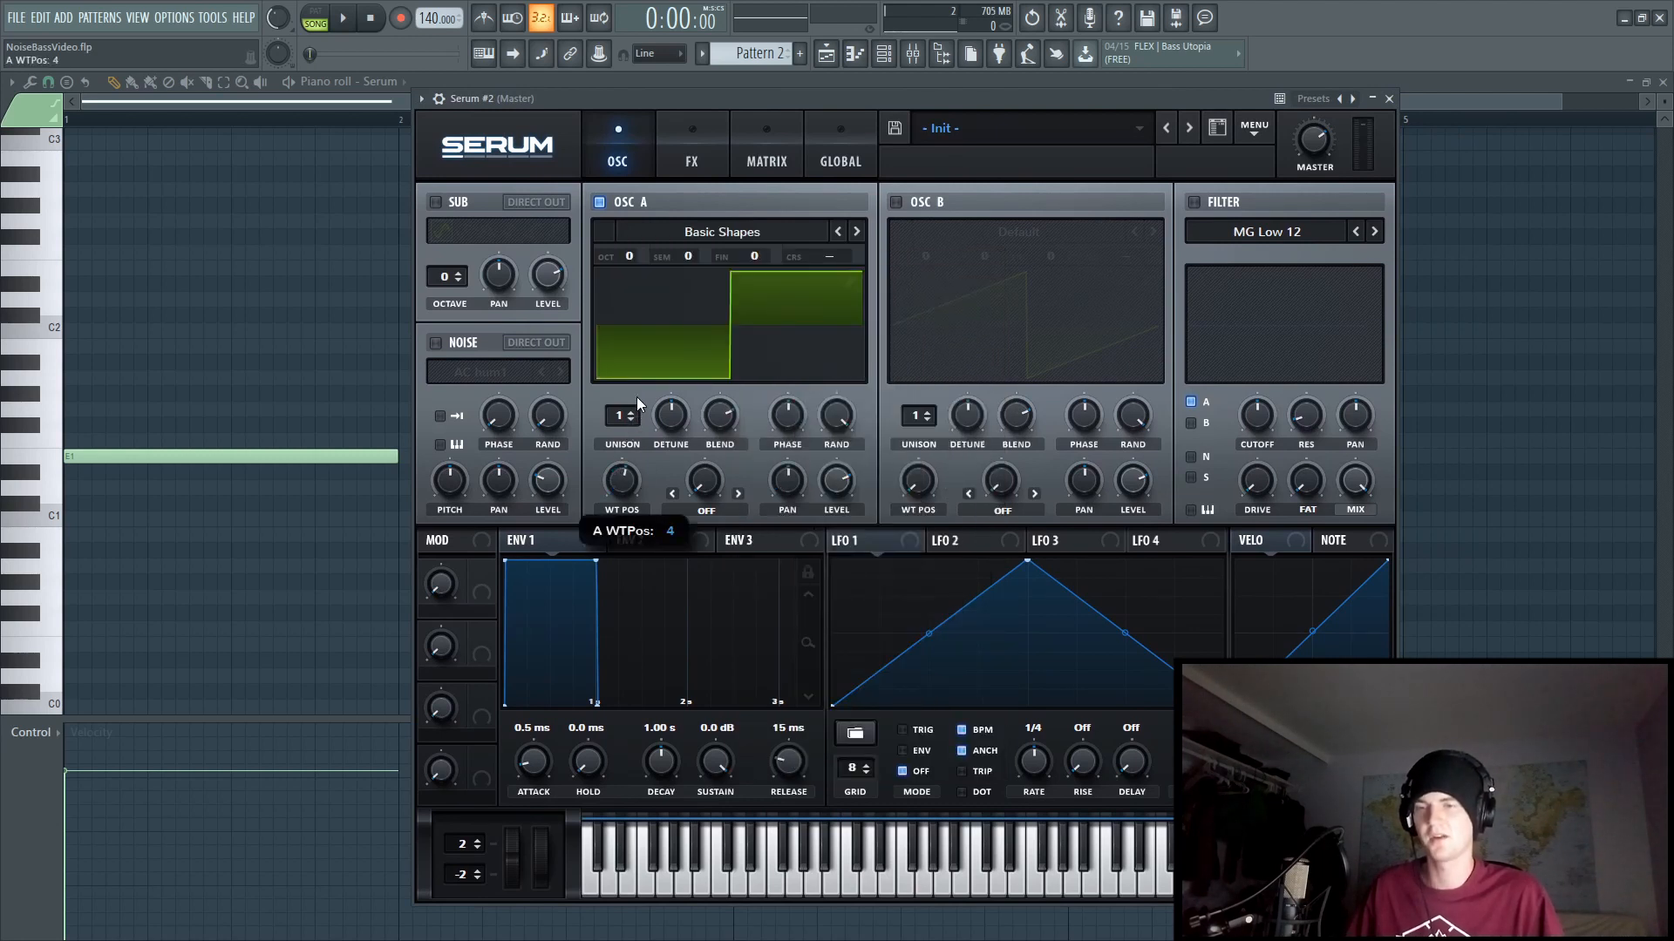
Enable the Distortion effect on the second Serum and set its mode to SoftClip
{"action": "left_click", "coordinate": [687, 159]}
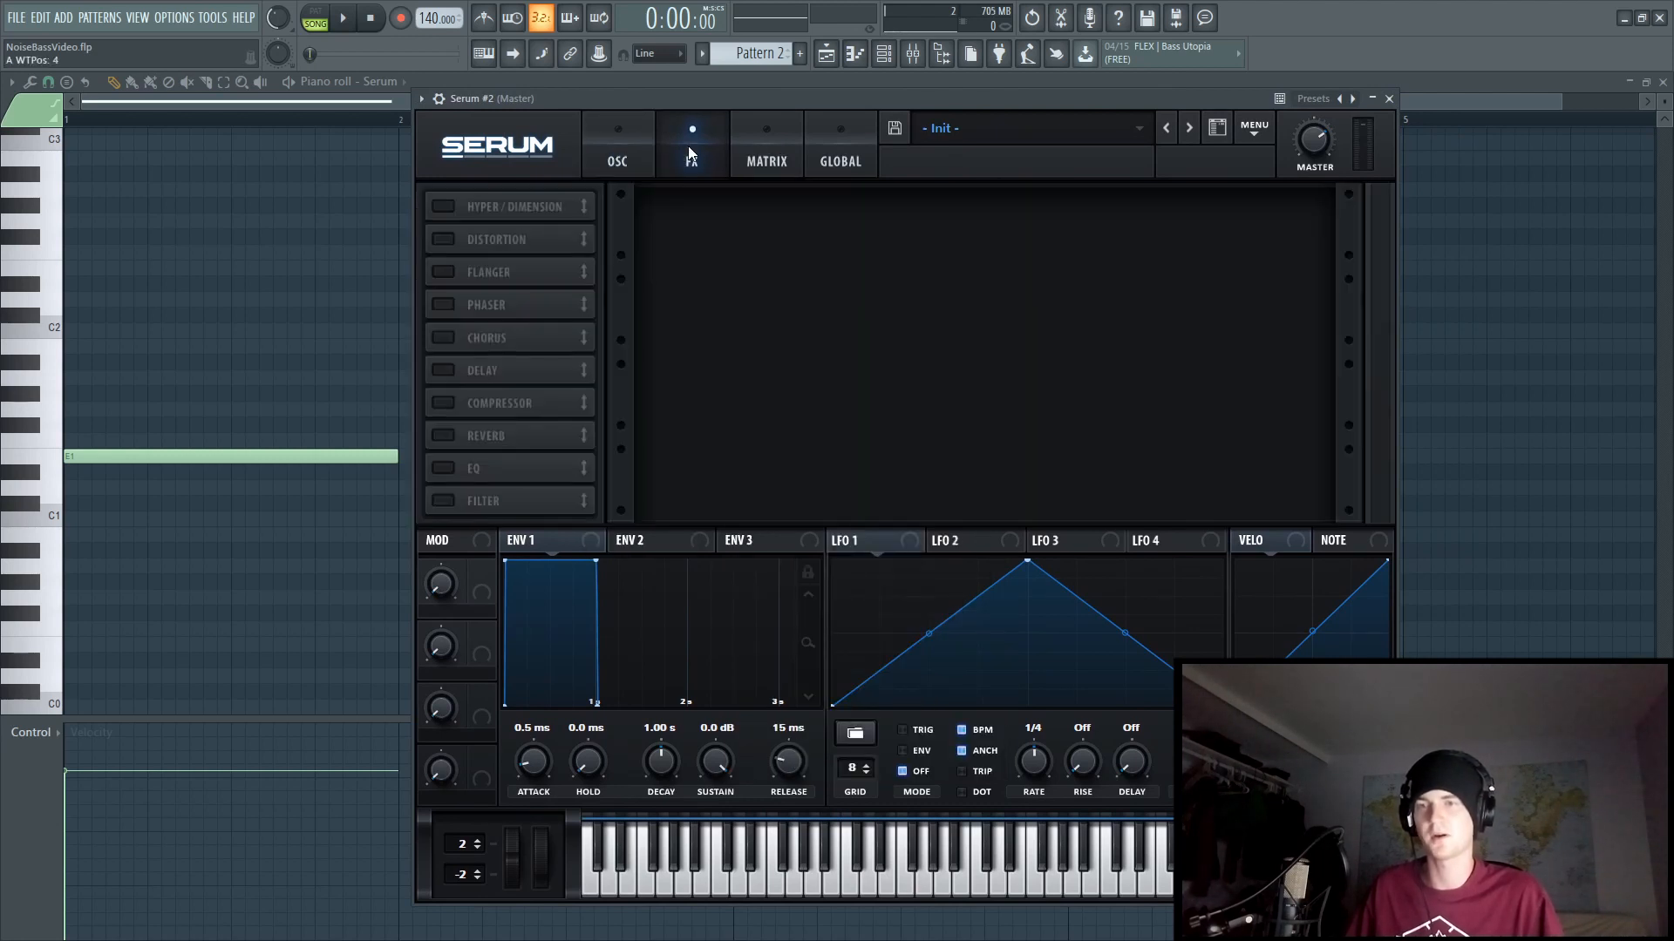
{"action": "left_click", "coordinate": [443, 239]}
{"action": "left_click", "coordinate": [778, 225]}
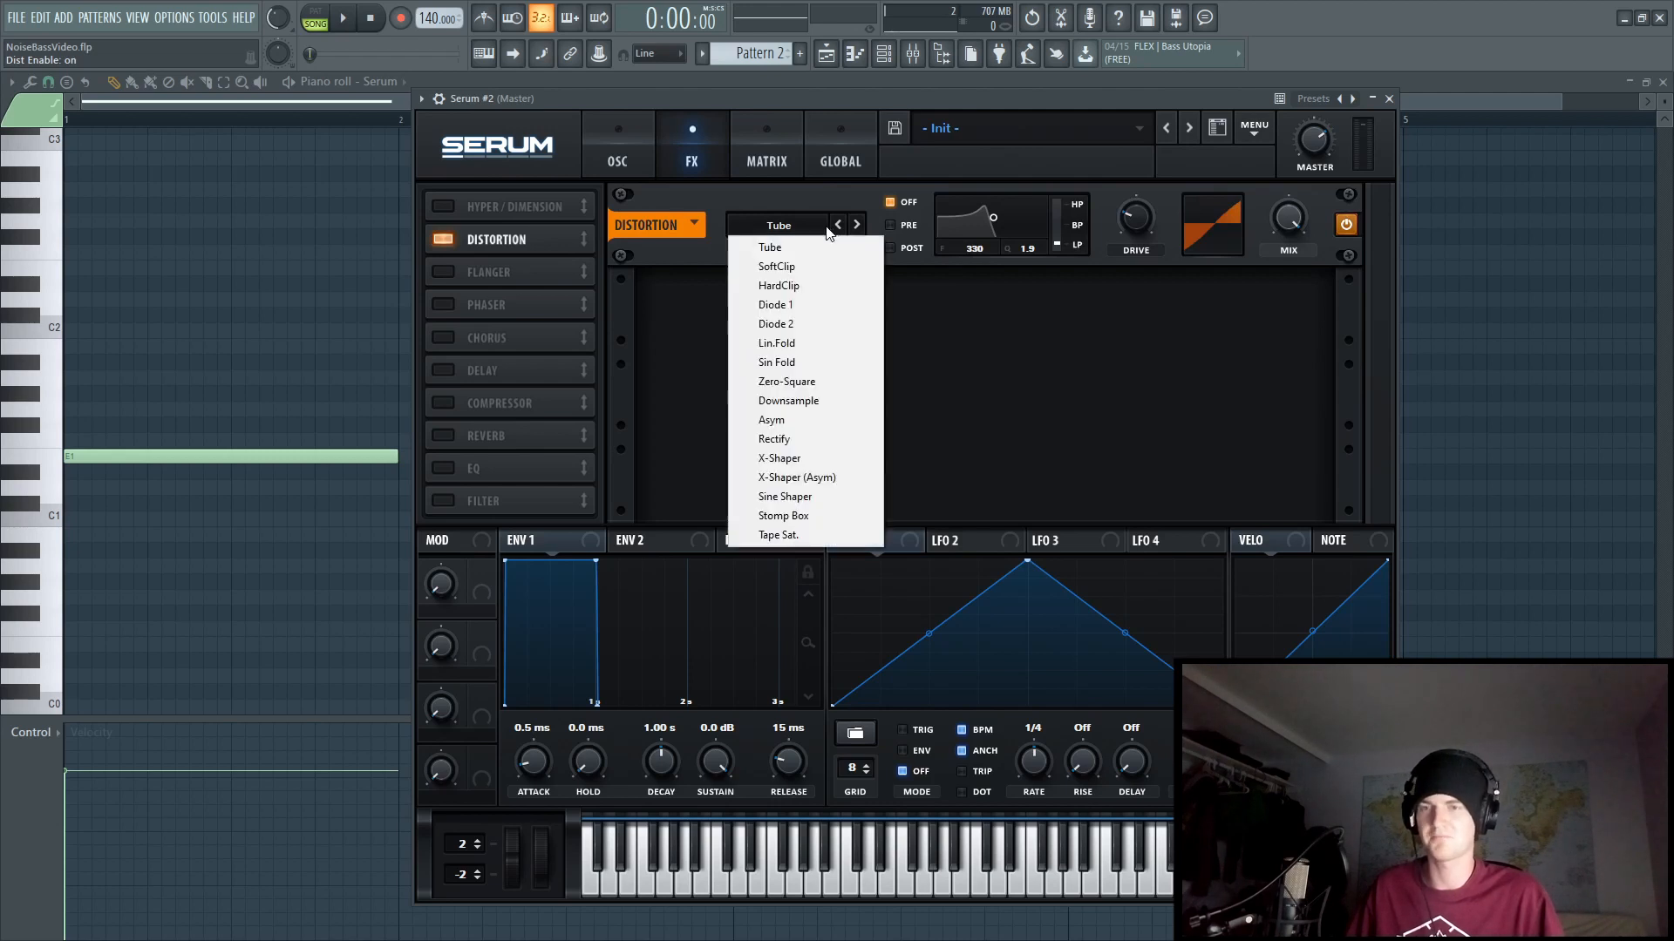
{"action": "left_click", "coordinate": [790, 275]}
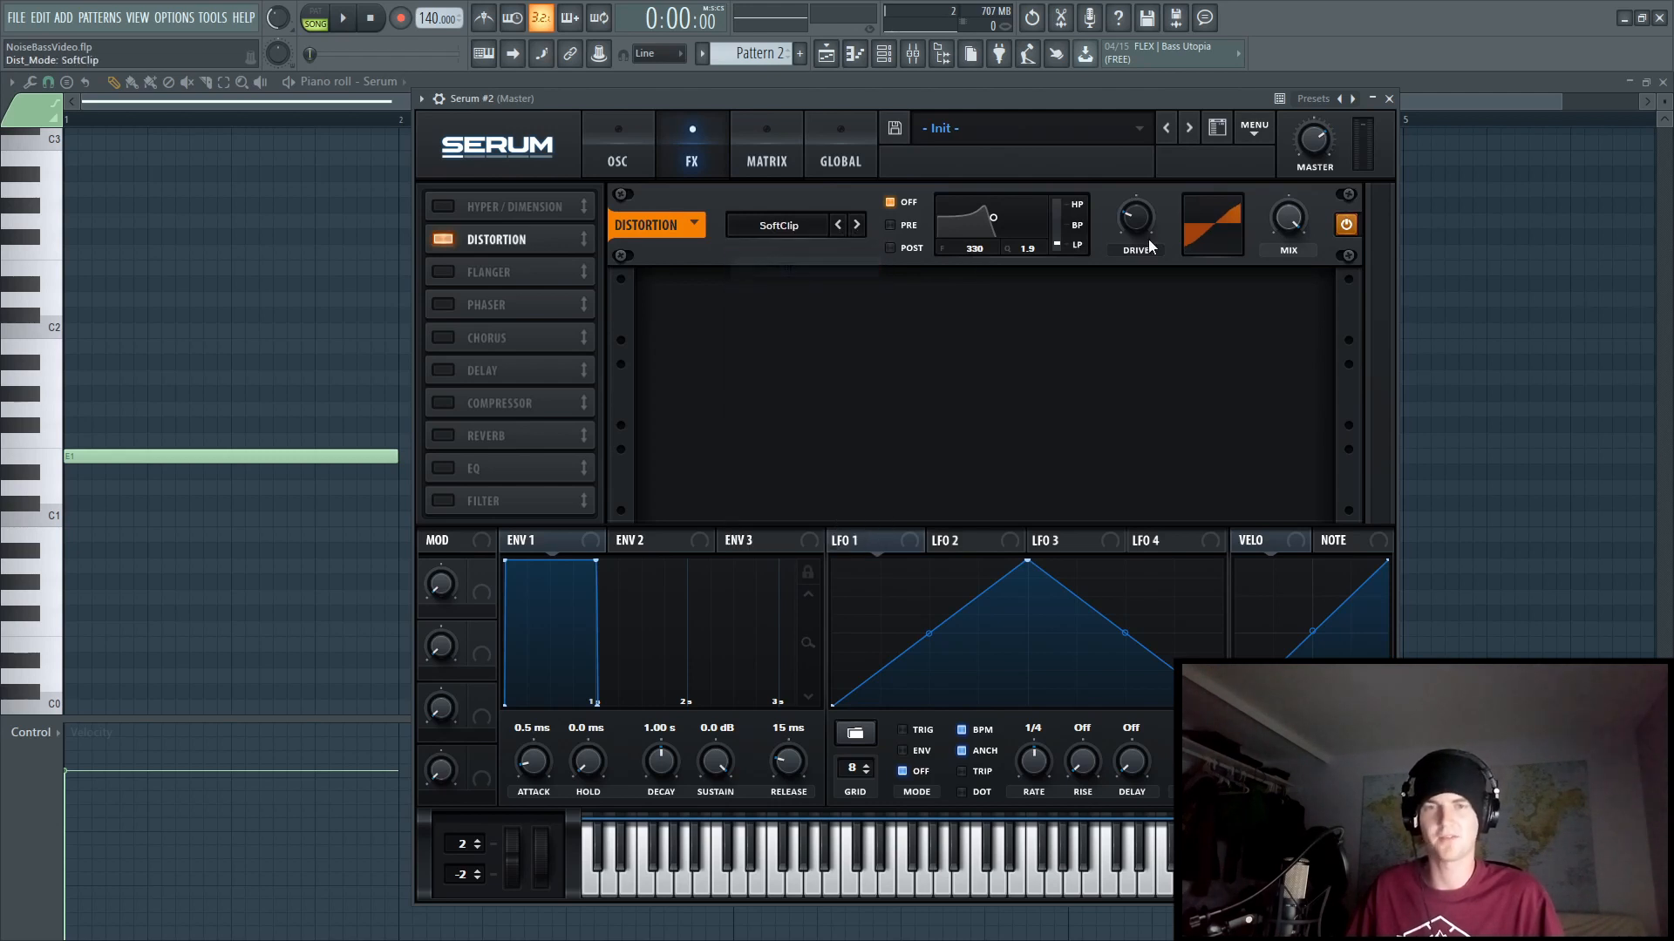
Route the Serum #2 channel to mixer insert 3 and add Fruity parametric EQ 2 there with its low-pass band at 283 Hz
{"action": "left_click", "coordinate": [883, 53]}
{"action": "left_click_drag", "start_coordinate": [760, 310], "coordinate": [760, 296]}
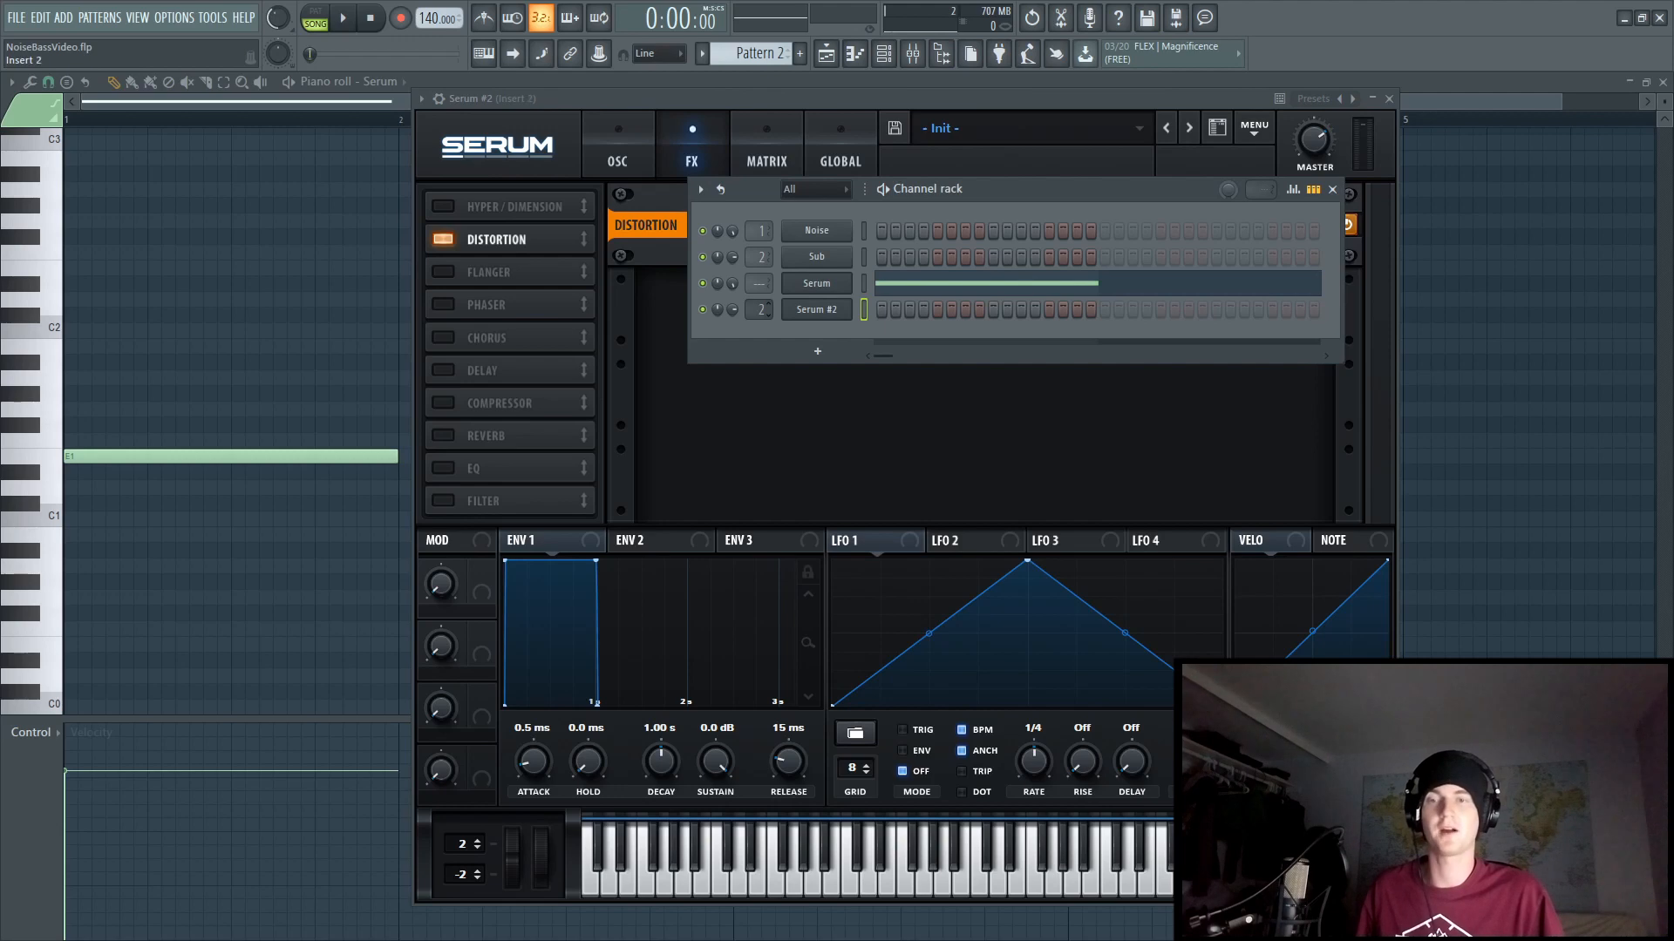
{"action": "key", "text": "F9"}
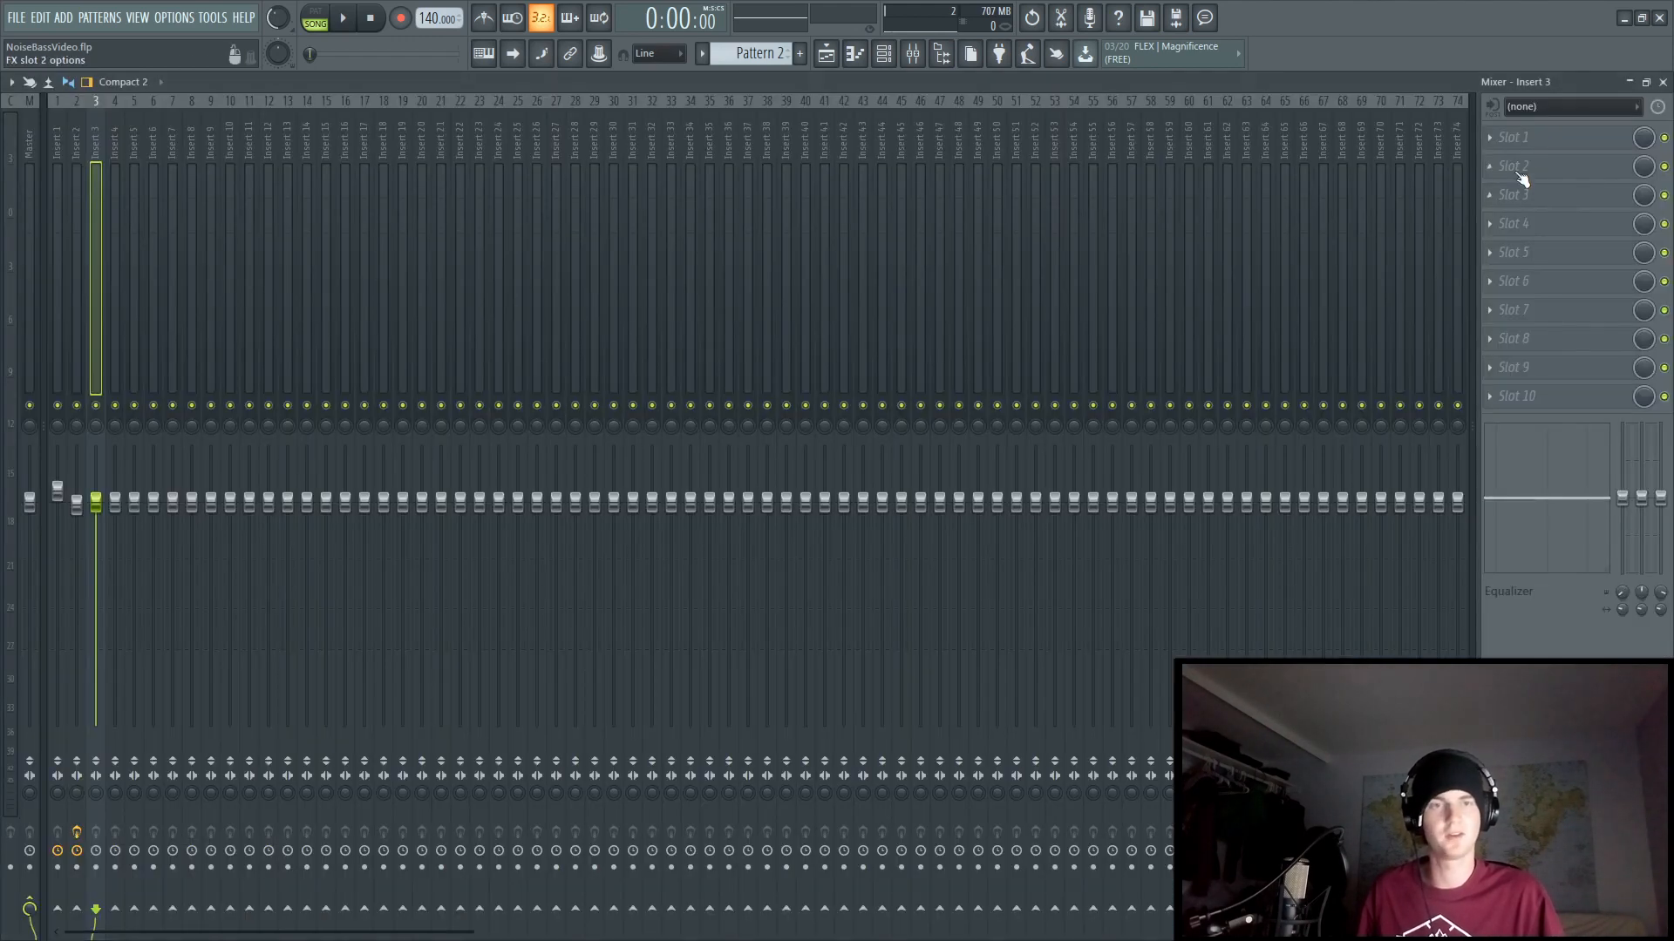
{"action": "left_click", "coordinate": [1489, 138]}
{"action": "mouse_move", "coordinate": [1492, 161]}
{"action": "left_click", "coordinate": [1242, 732]}
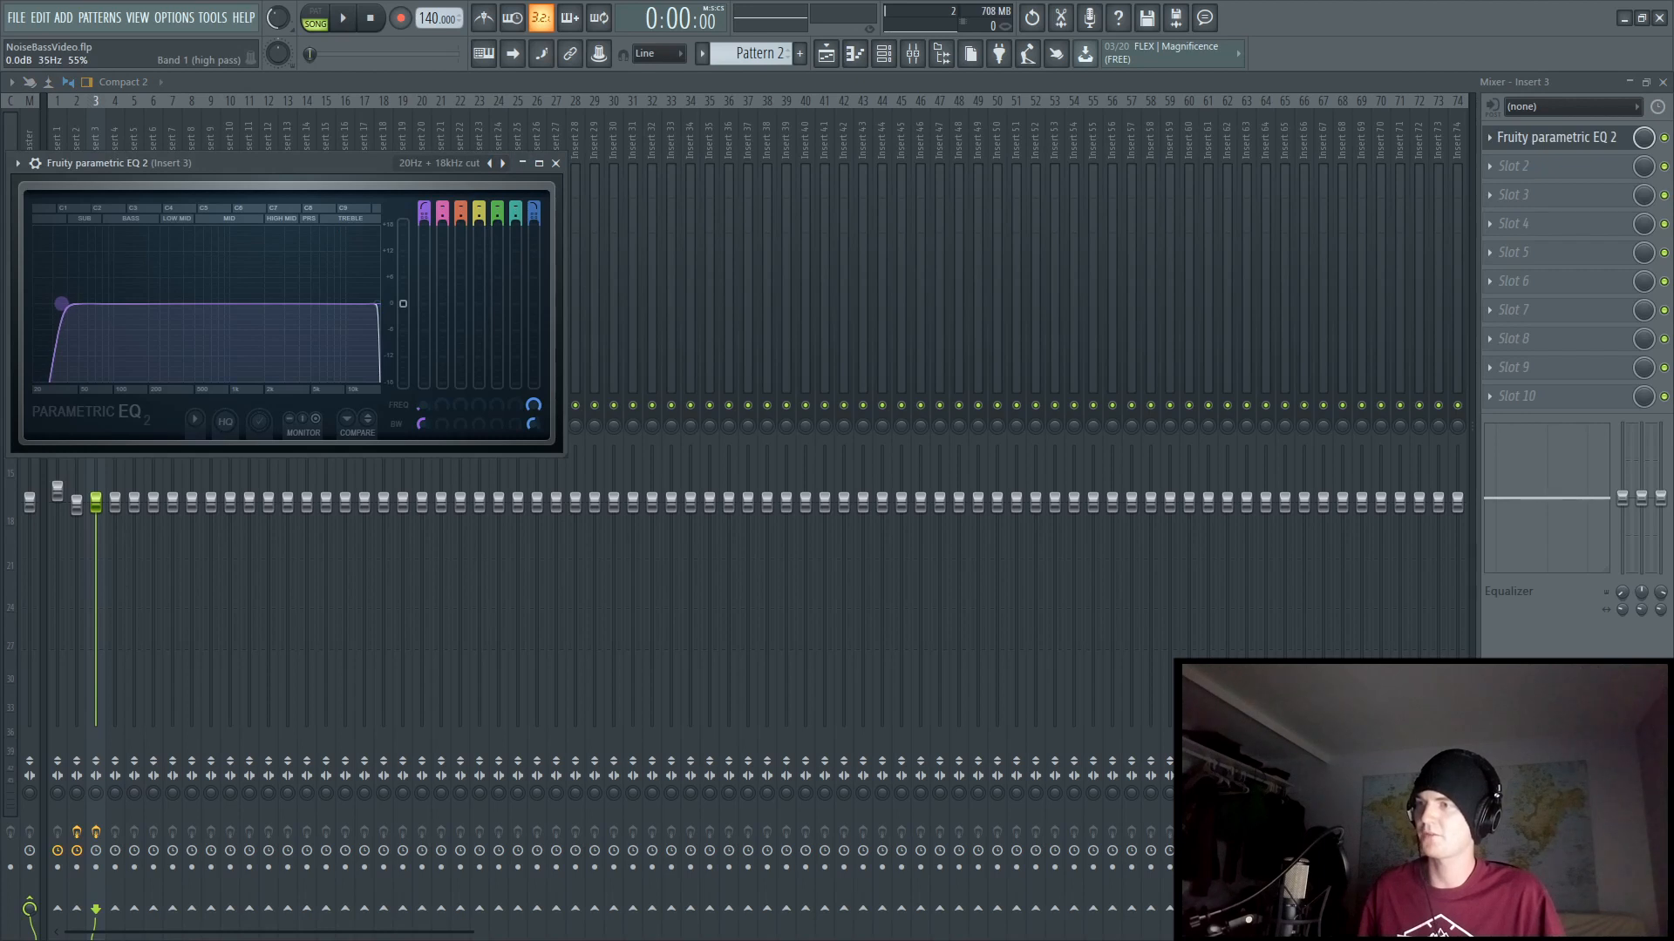
{"action": "left_click_drag", "start_coordinate": [377, 303], "coordinate": [138, 303]}
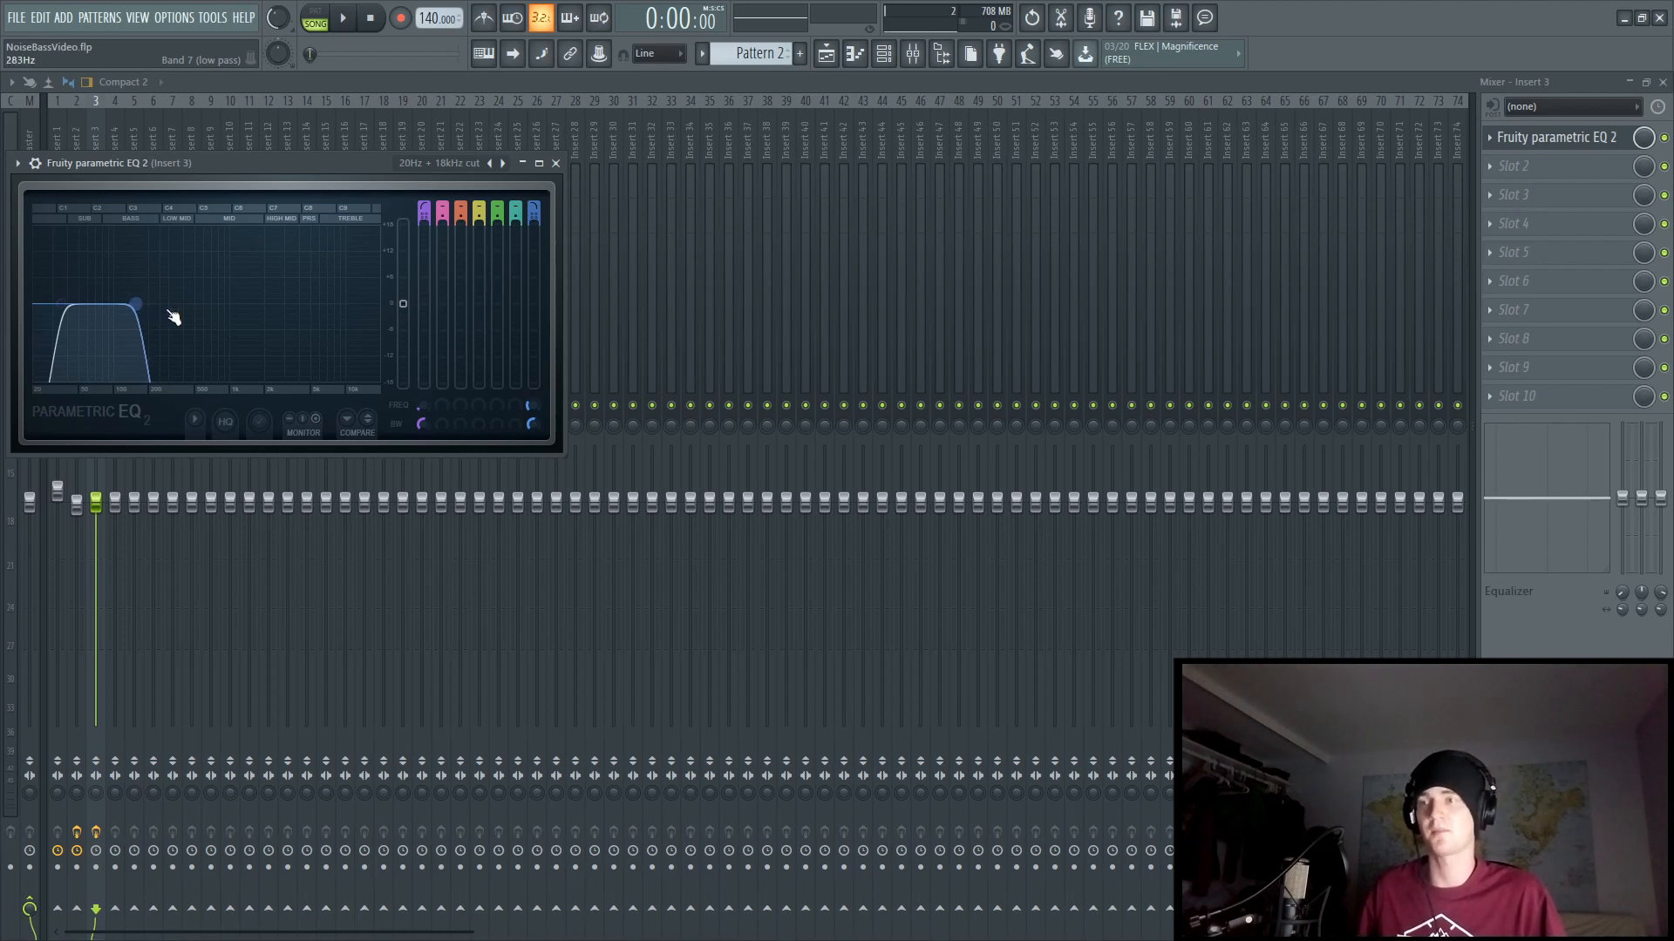
Place a one-bar D#2 note at the start of Pattern 2 in the Serum #2 channel's piano roll
{"action": "left_click", "coordinate": [883, 55]}
{"action": "right_click", "coordinate": [877, 310]}
{"action": "left_click", "coordinate": [882, 312]}
{"action": "left_click_drag", "start_coordinate": [117, 284], "coordinate": [31, 284]}
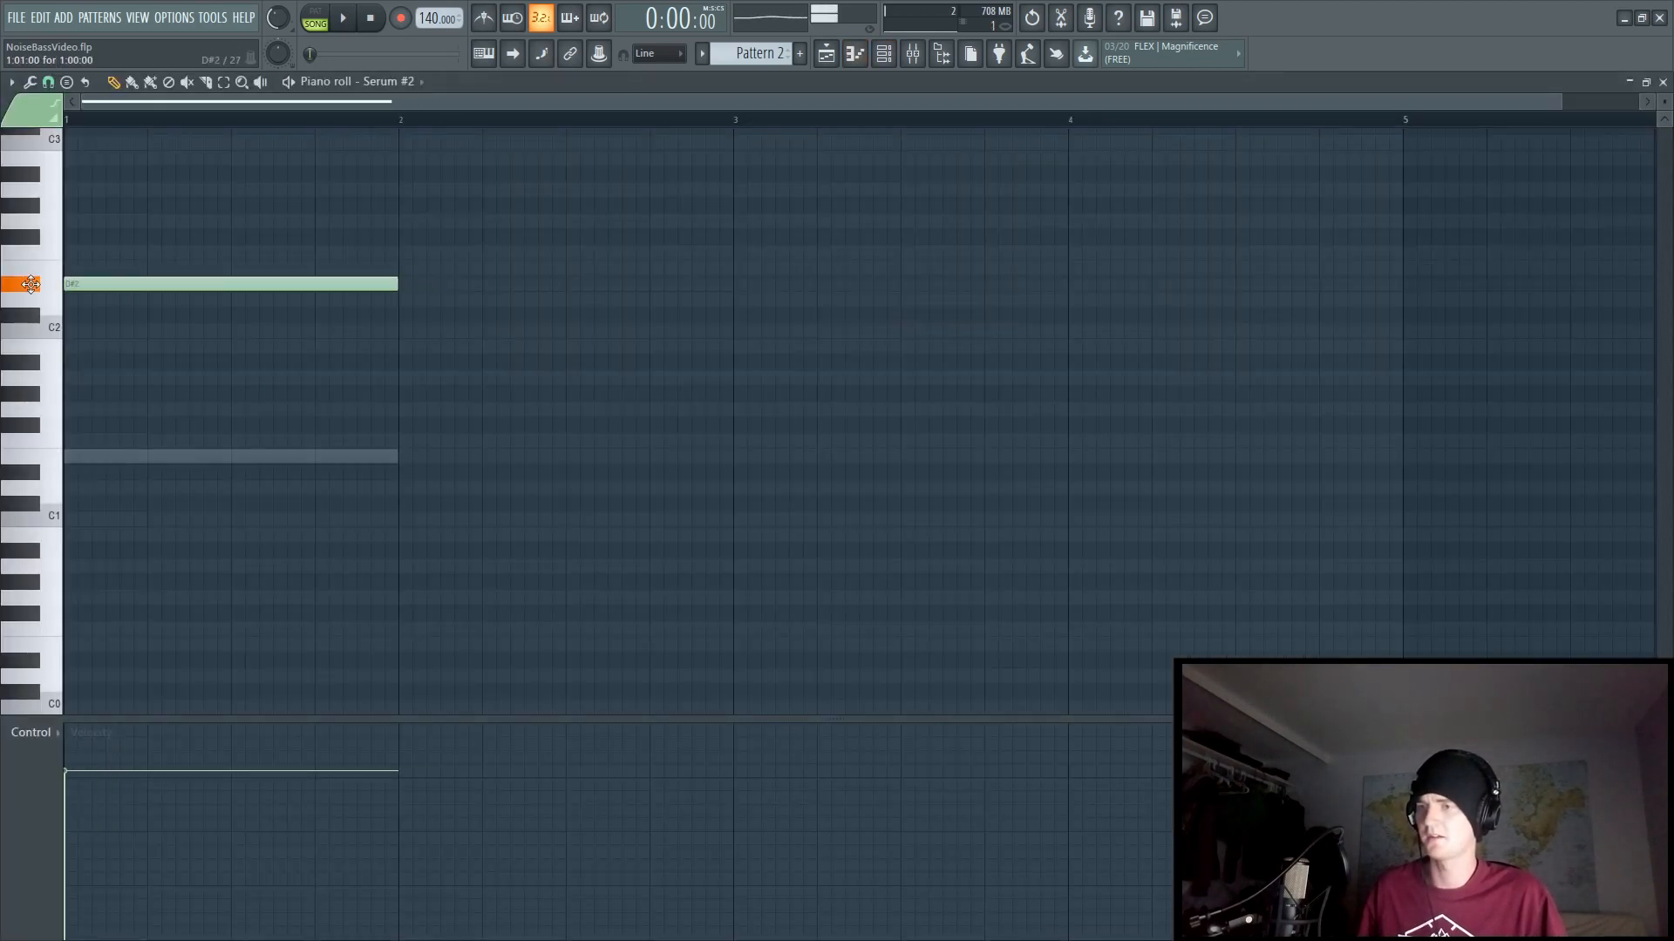
Switch playback to pattern mode and listen briefly to both Serum layers together
{"action": "left_click", "coordinate": [884, 54]}
{"action": "left_click", "coordinate": [315, 16]}
{"action": "left_click", "coordinate": [343, 19]}
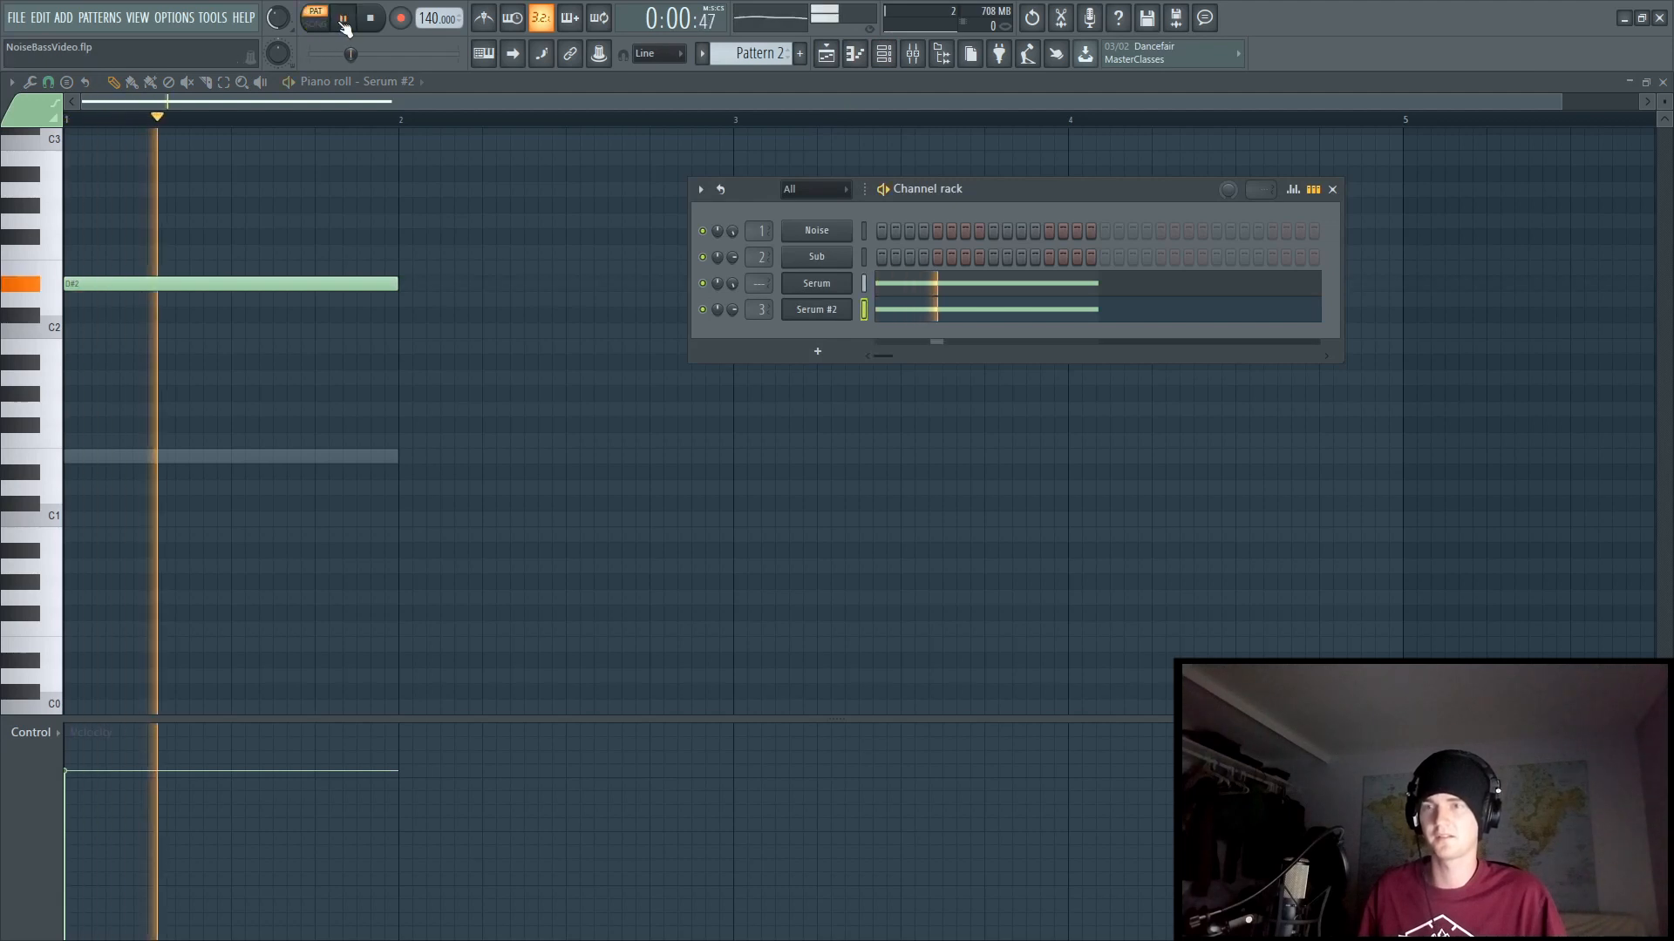
{"action": "left_click", "coordinate": [346, 29]}
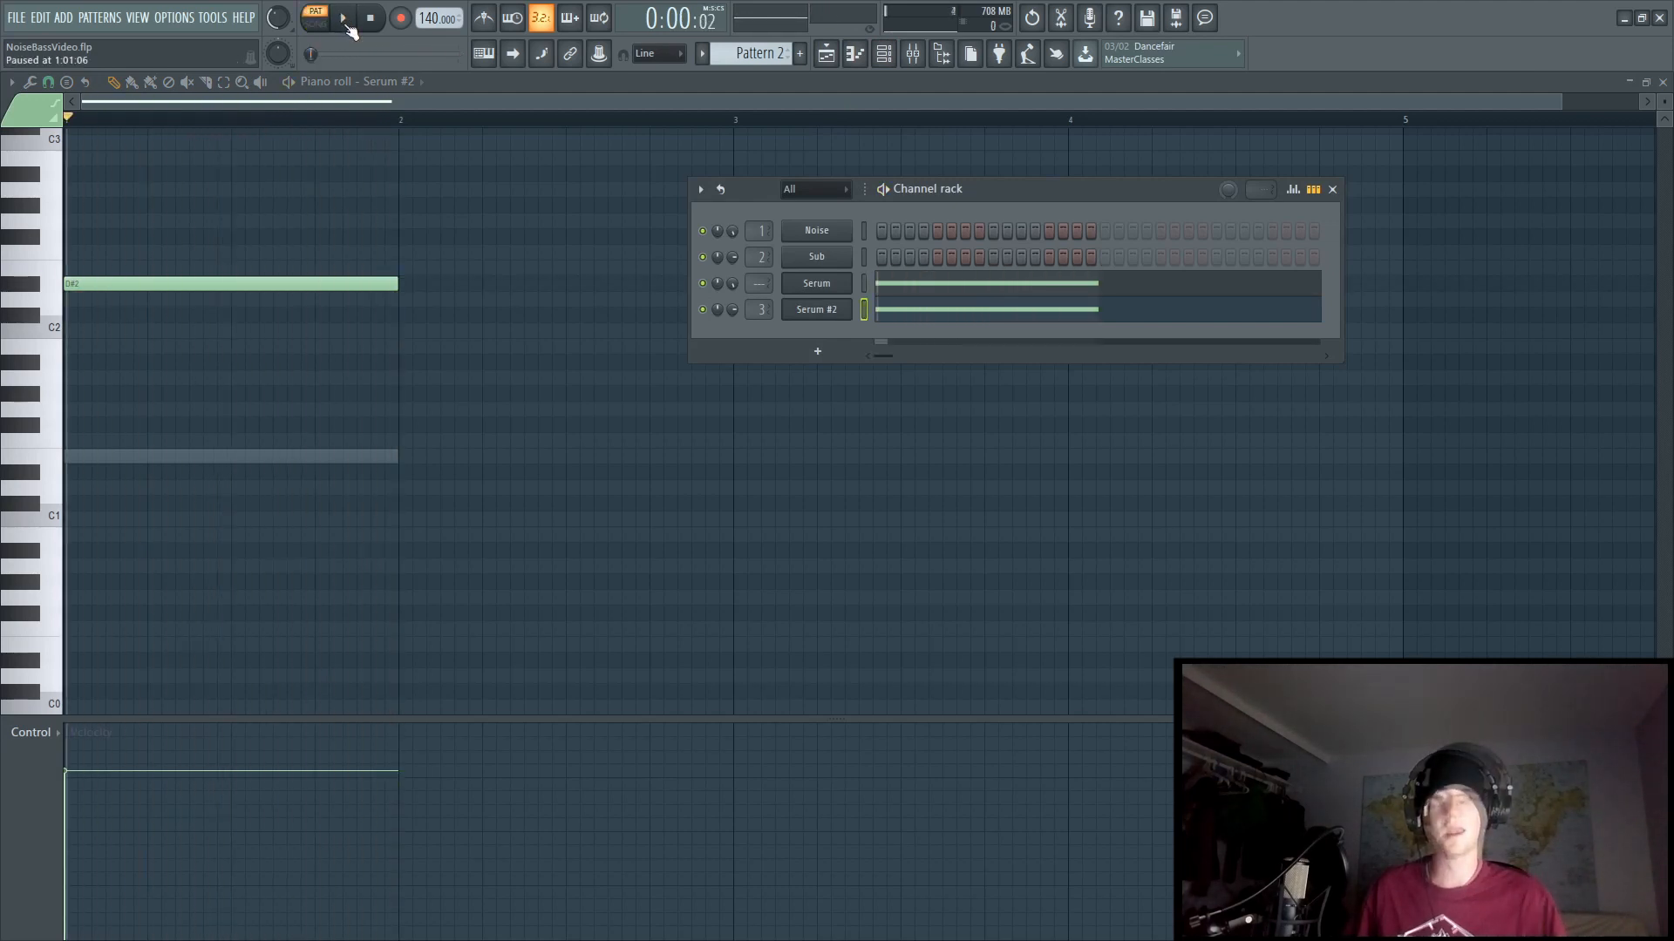